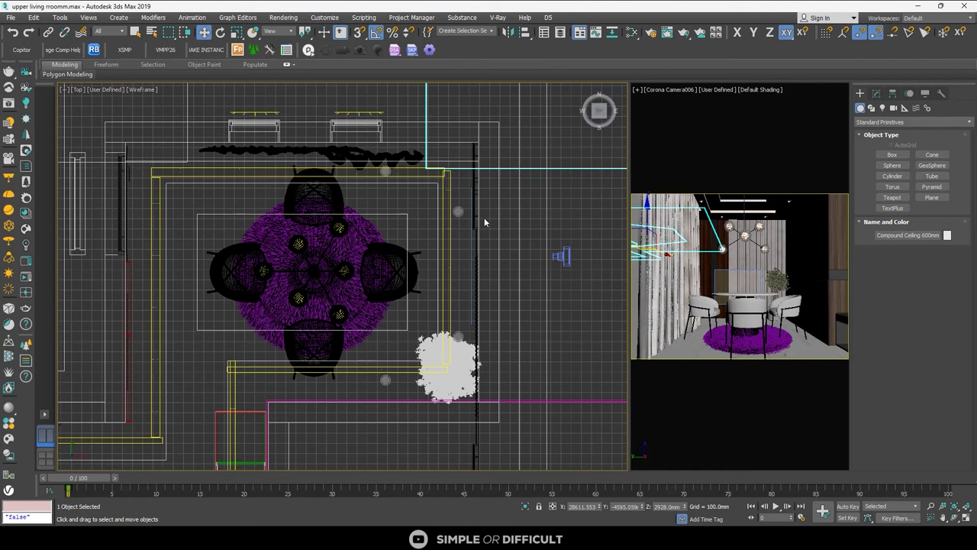
# Start a new CoronaLight from the Create panel's Corona lights, with a disk shape at intensity 30.0
pyautogui.click(27, 103)
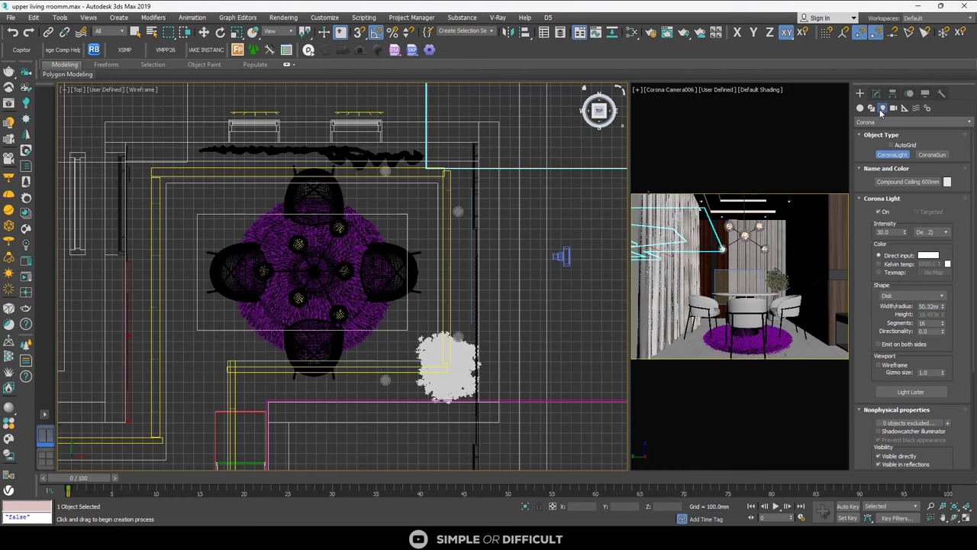
pyautogui.click(882, 108)
pyautogui.click(895, 122)
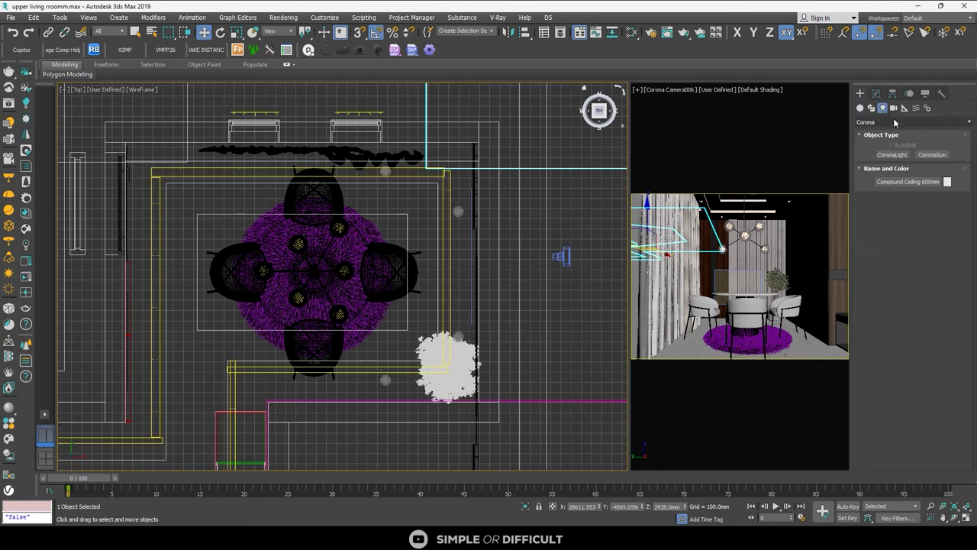
pyautogui.click(896, 122)
pyautogui.click(896, 142)
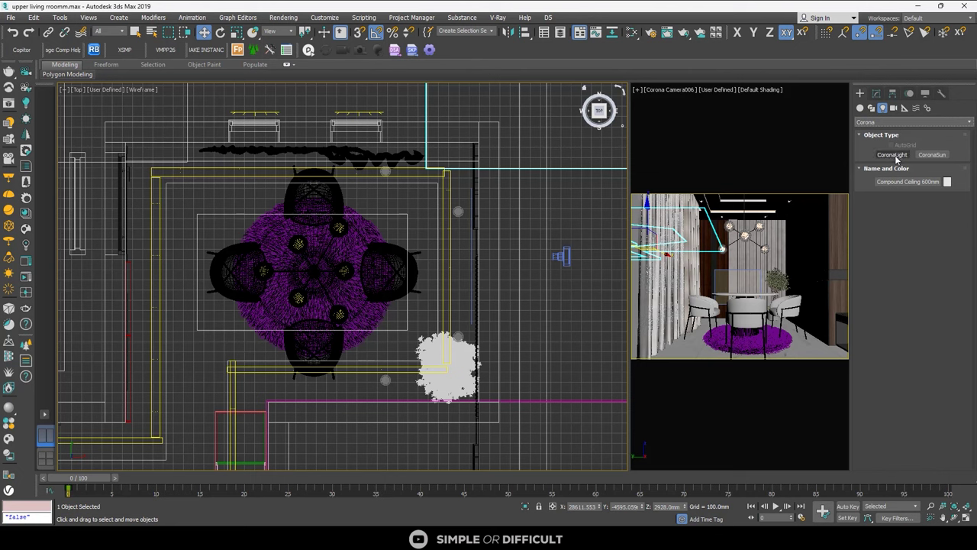
pyautogui.click(897, 157)
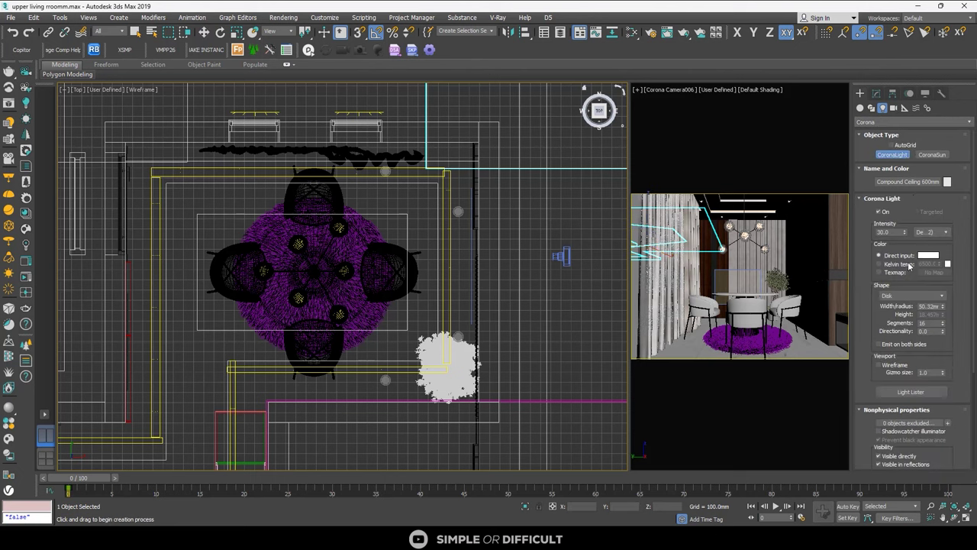
pyautogui.click(897, 297)
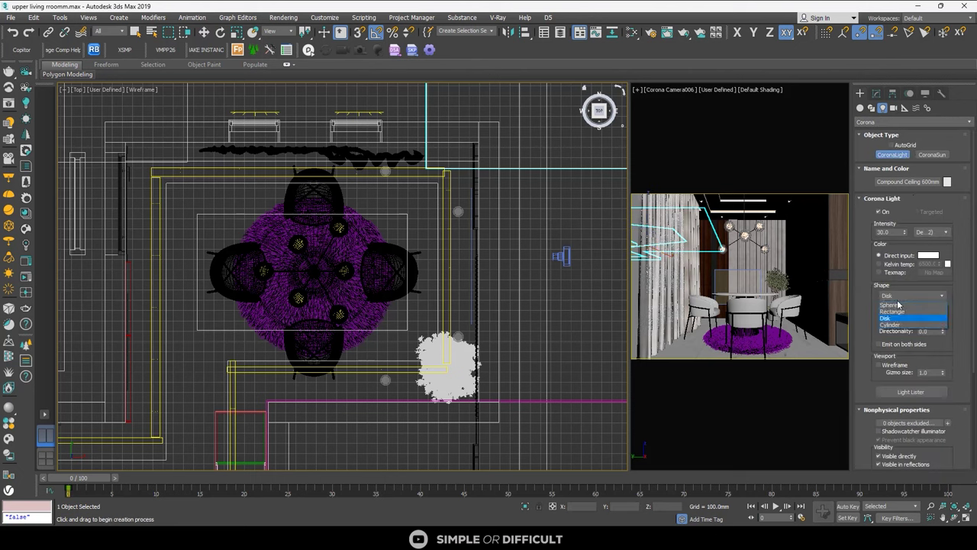
pyautogui.click(898, 305)
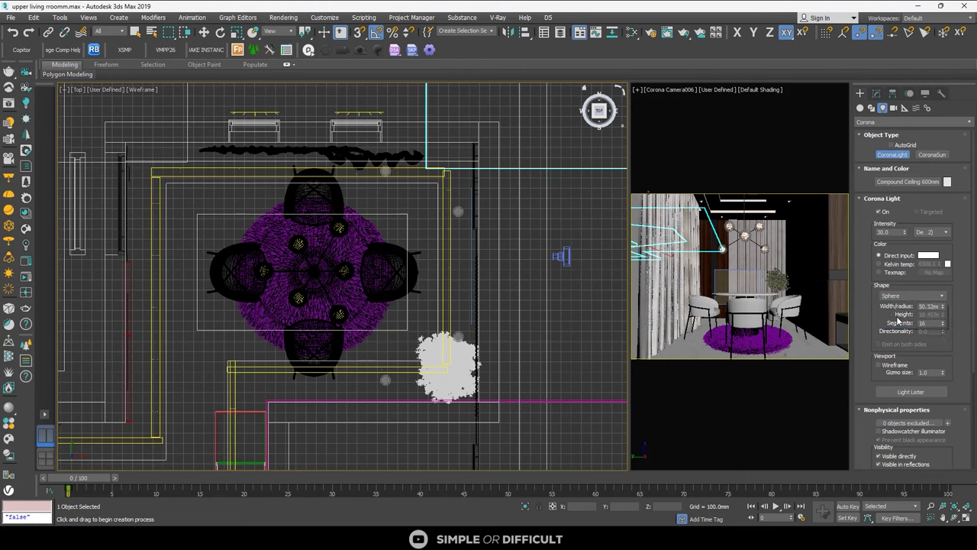
pyautogui.press('Down')
pyautogui.press('Down')
# Draw a disk CoronaLight, radius about 46.48 mm, over the ceiling downlight in the Top viewport
pyautogui.scroll(5, 470, 215)
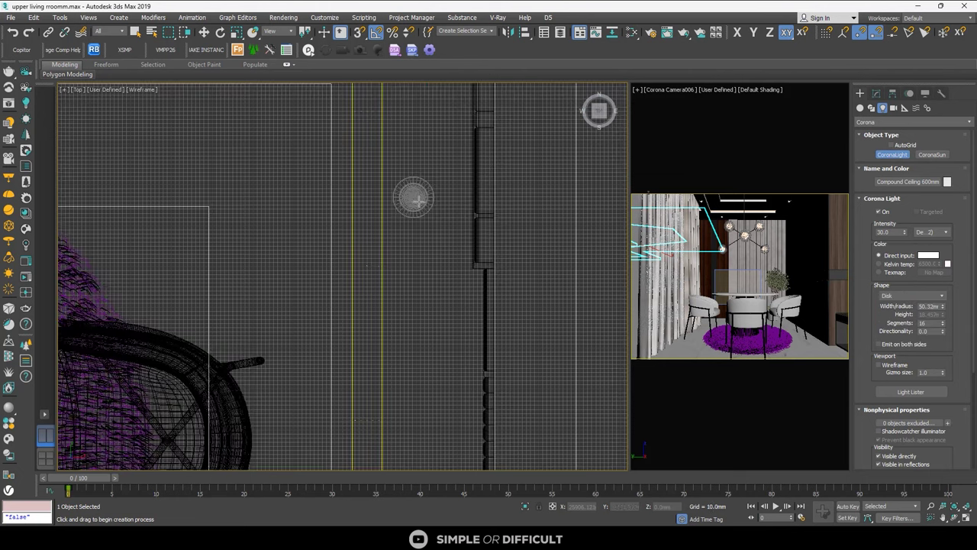
pyautogui.scroll(3, 416, 200)
pyautogui.moveTo(411, 193); pyautogui.dragTo(442, 178)
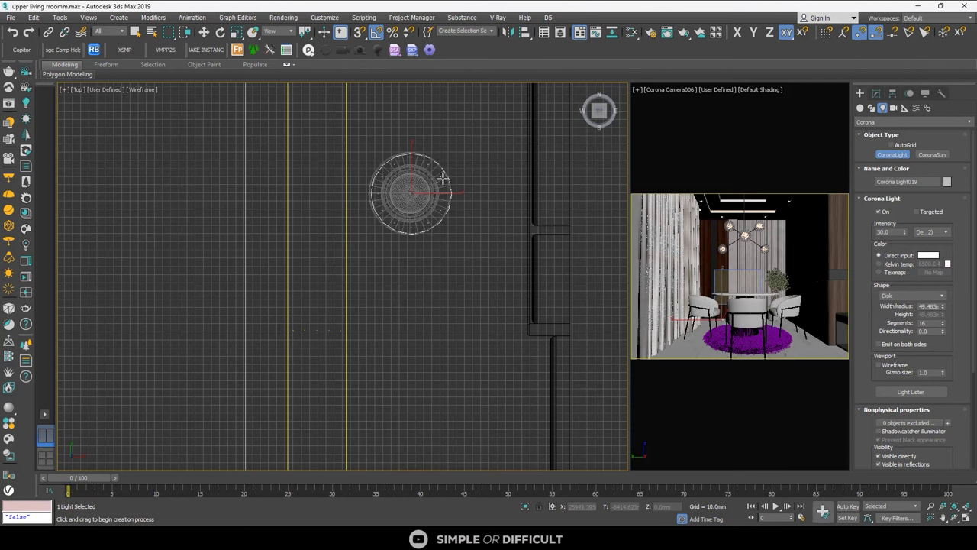
# Select Corona Light019 with the downlight fixture and isolate them
pyautogui.click(204, 32)
pyautogui.scroll(3, 446, 190)
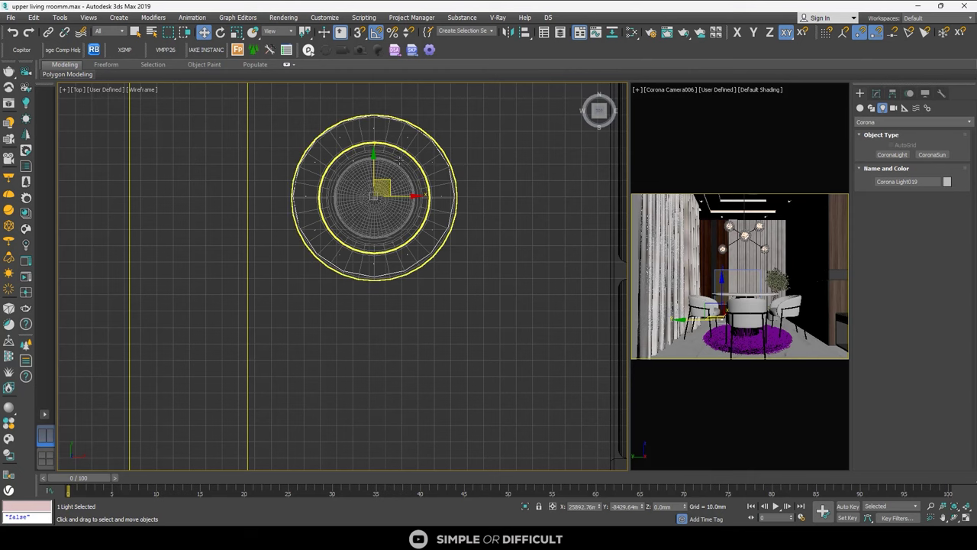
pyautogui.click(403, 151)
pyautogui.scroll(-4, 402, 150)
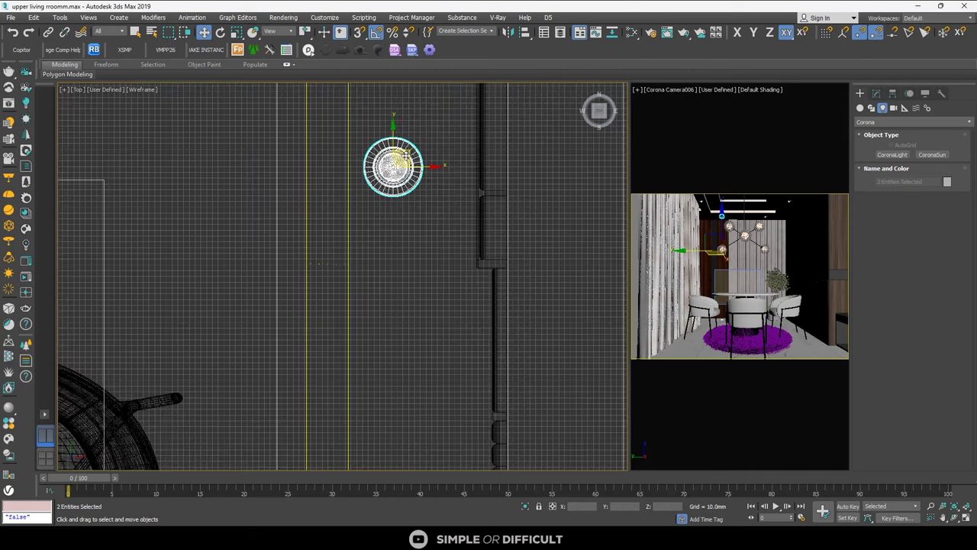
pyautogui.click(525, 507)
pyautogui.scroll(-3, 439, 221)
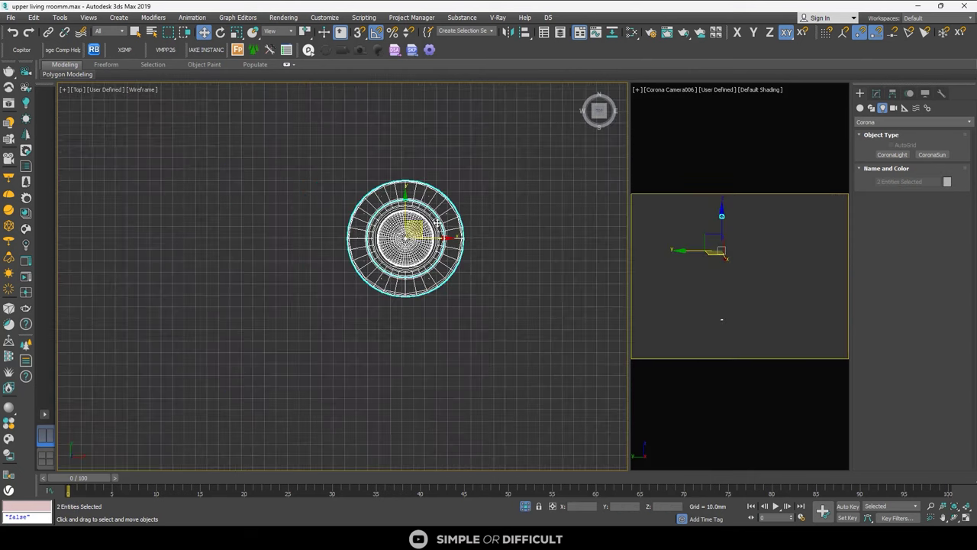
# In Front view, raise Corona Light019 until it sits just beneath the downlight fixture
pyautogui.keyDown('alt'); pyautogui.moveTo(440, 220); pyautogui.dragTo(471, 288, button='middle'); pyautogui.keyUp('alt')
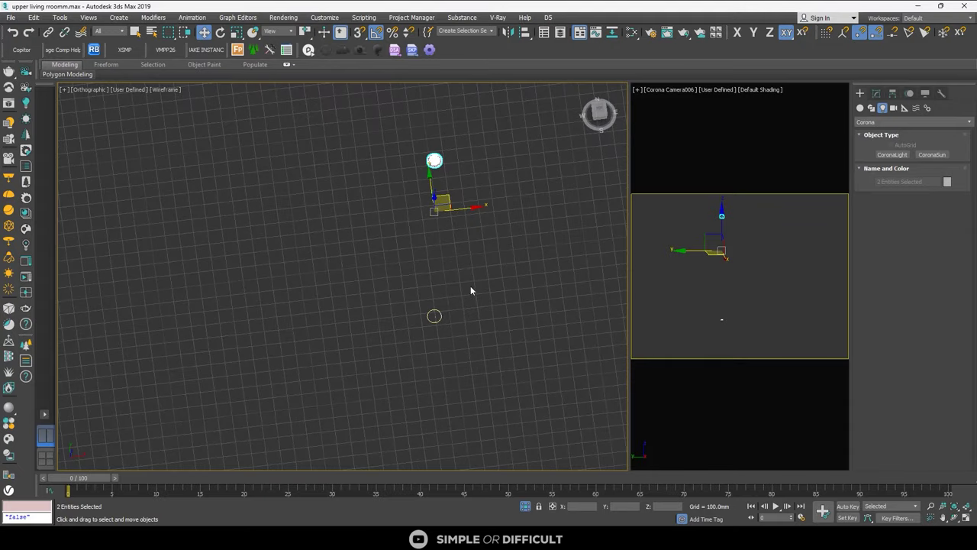
pyautogui.moveTo(471, 288); pyautogui.dragTo(402, 351)
pyautogui.moveTo(435, 303); pyautogui.dragTo(439, 173)
pyautogui.hotkey('ctrl', 'z')
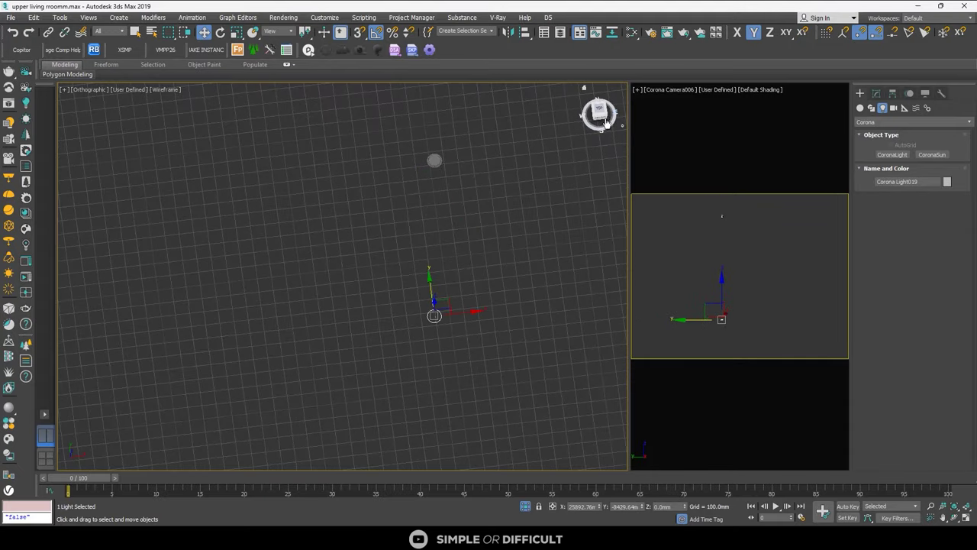
pyautogui.moveTo(599, 115); pyautogui.dragTo(537, 190)
pyautogui.press('f')
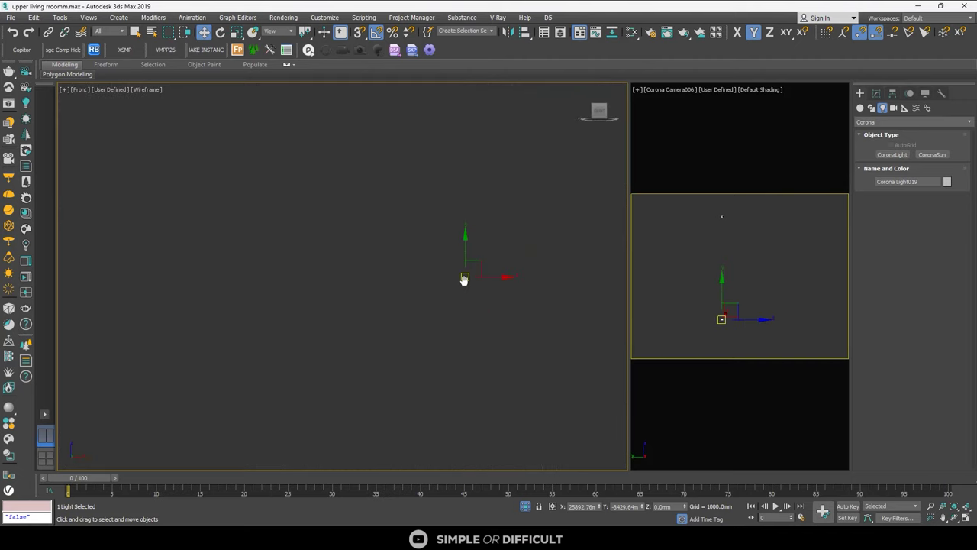
pyautogui.scroll(2, 458, 290)
pyautogui.moveTo(439, 326); pyautogui.dragTo(450, 229)
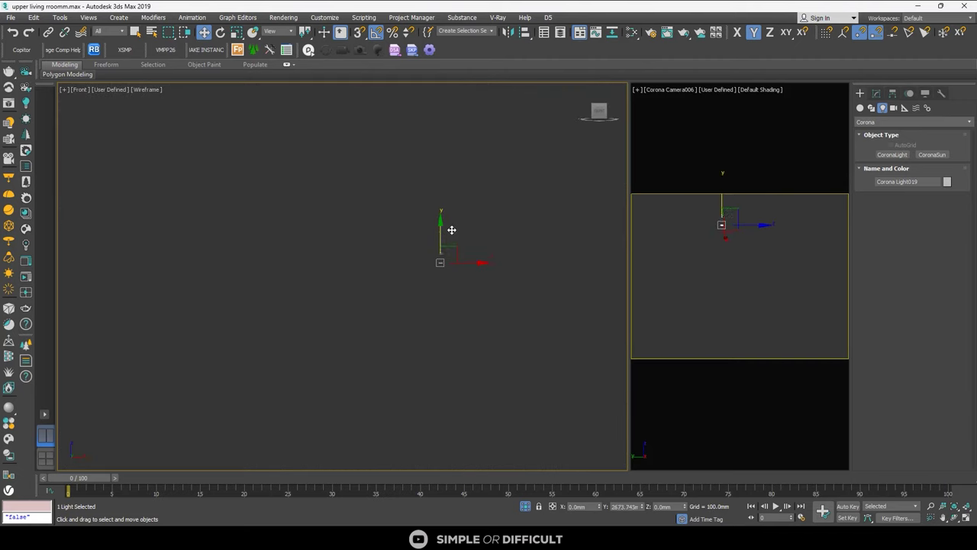
pyautogui.scroll(3, 448, 244)
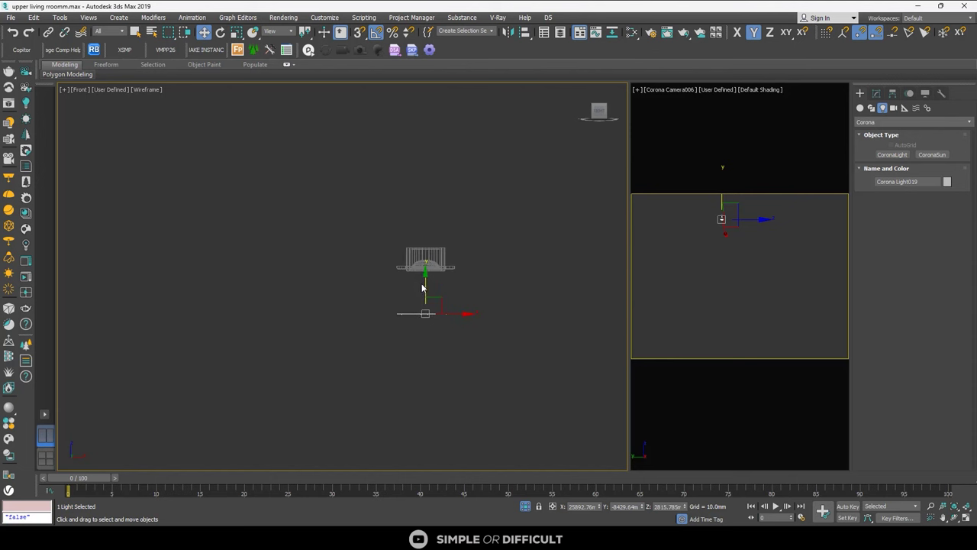
pyautogui.moveTo(420, 284); pyautogui.dragTo(432, 242)
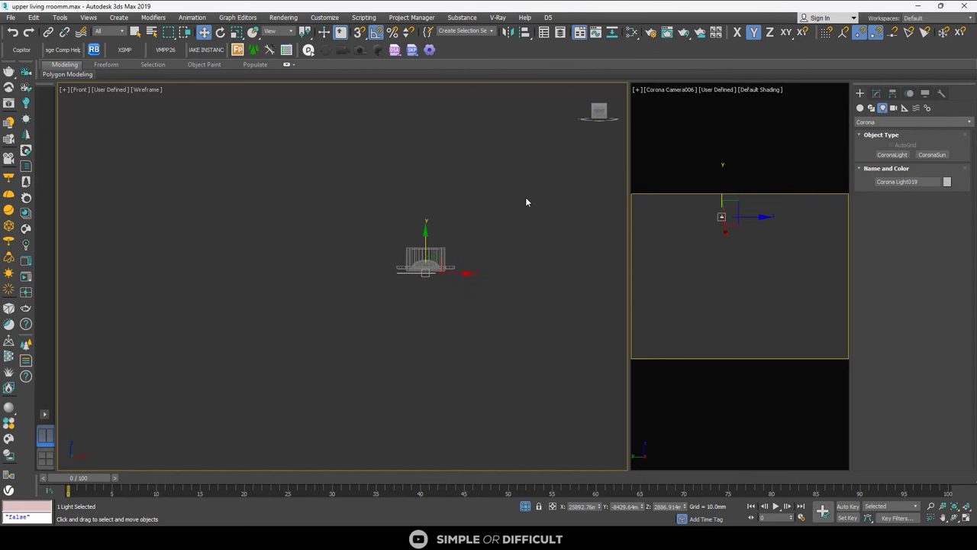
# Return to Top view, frame the light, and turn off Isolate Selection to show the full scene
pyautogui.press('t')
pyautogui.press('z')
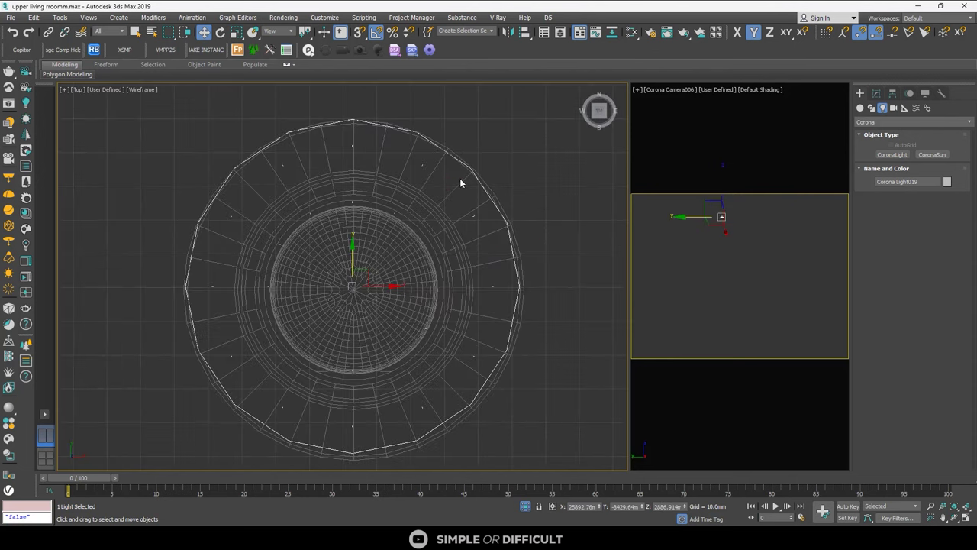
pyautogui.scroll(-8, 460, 184)
pyautogui.scroll(-2, 461, 183)
pyautogui.moveTo(461, 183); pyautogui.dragTo(447, 252, button='middle')
pyautogui.scroll(-2, 447, 253)
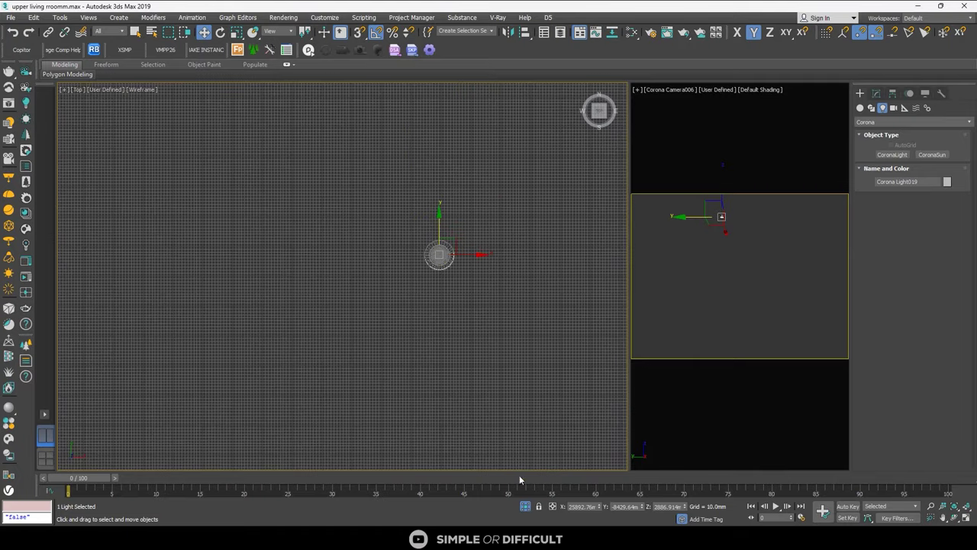
pyautogui.click(526, 507)
pyautogui.scroll(-4, 473, 371)
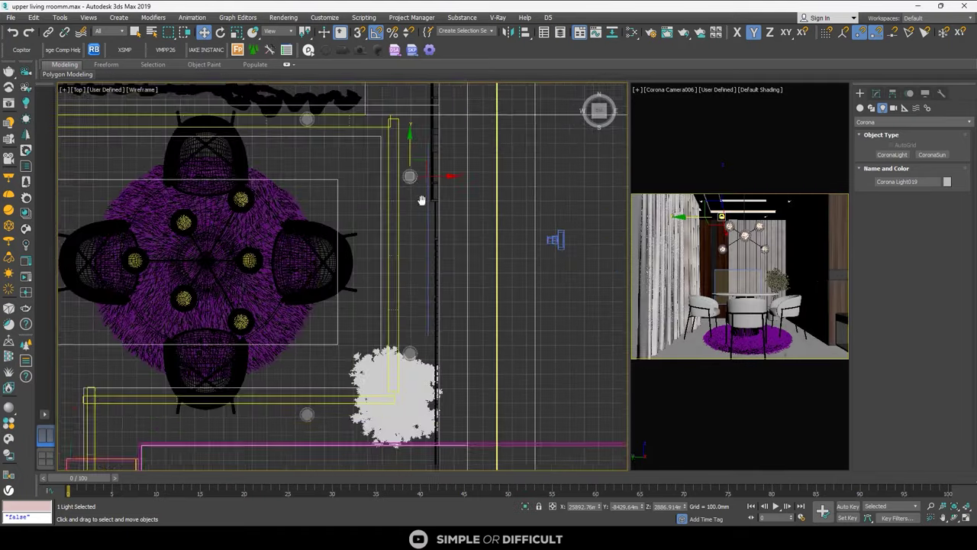
# Shift-drag an instanced copy of the disk light onto the upper downlight
pyautogui.moveTo(415, 177); pyautogui.dragTo(426, 234, button='middle')
pyautogui.scroll(2, 432, 240)
pyautogui.scroll(-1, 438, 249)
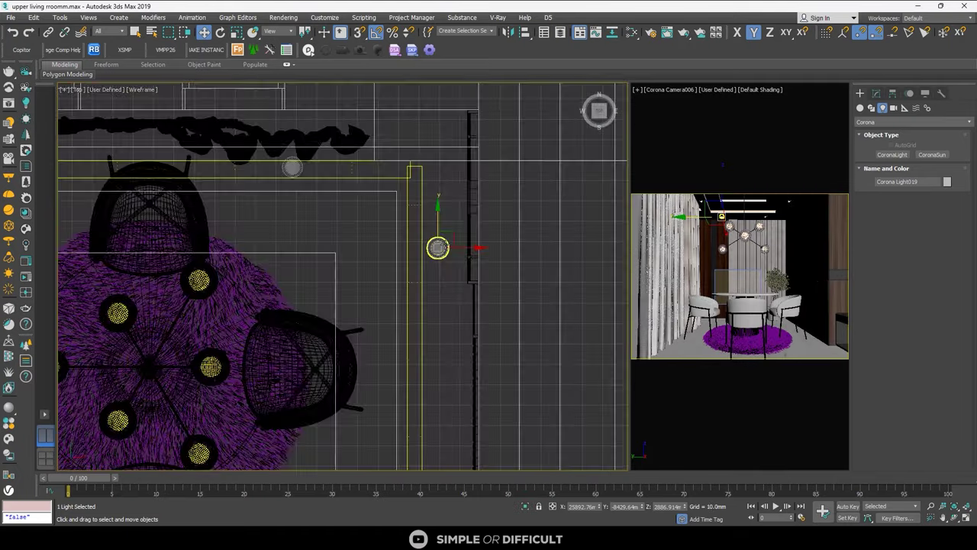
pyautogui.scroll(1, 450, 259)
pyautogui.moveTo(467, 253)
pyautogui.keyDown('shift'); pyautogui.mouseDown()
pyautogui.moveTo(353, 170)
pyautogui.moveTo(321, 175)
pyautogui.mouseUp(); pyautogui.keyUp('shift')
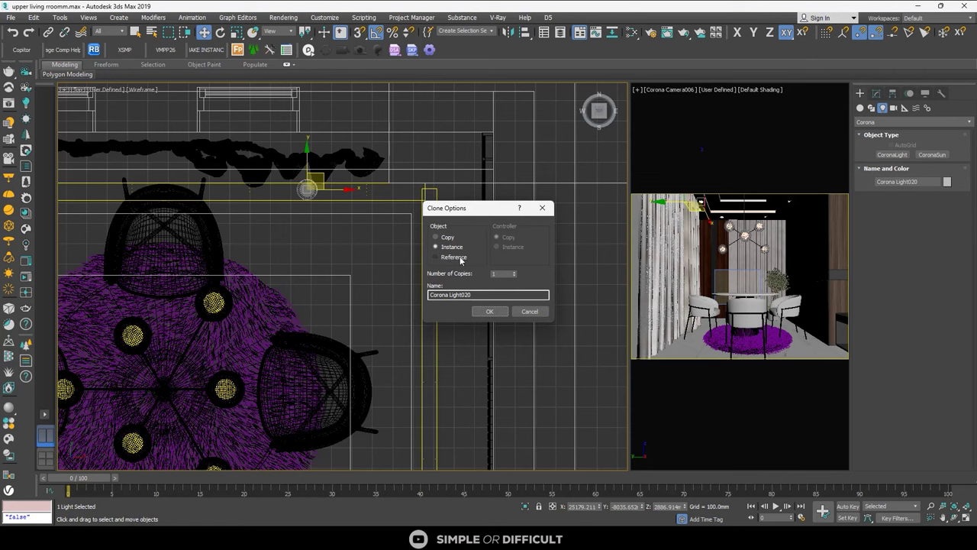
pyautogui.click(489, 311)
# Place further instanced copies under the remaining downlights, up to Corona Light022
pyautogui.scroll(6, 313, 171)
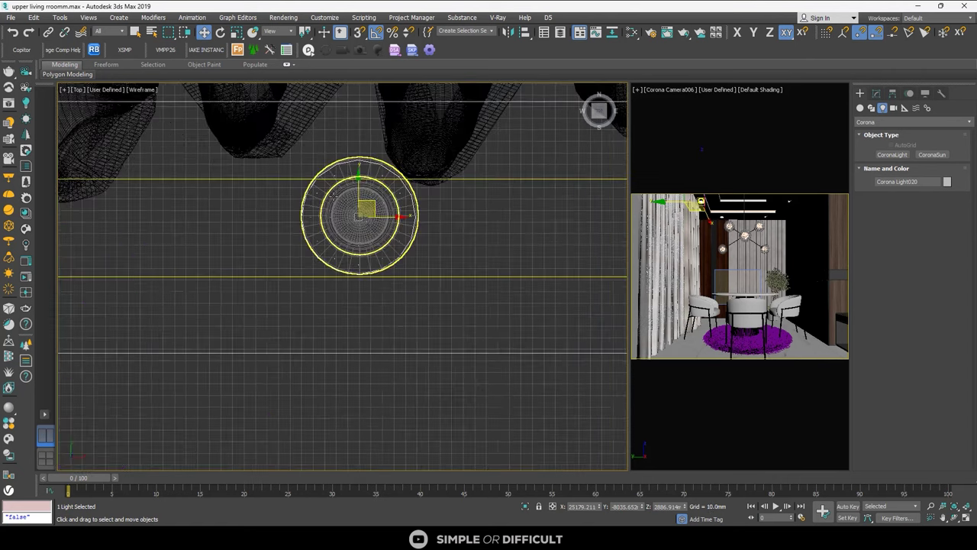
pyautogui.scroll(-6, 313, 172)
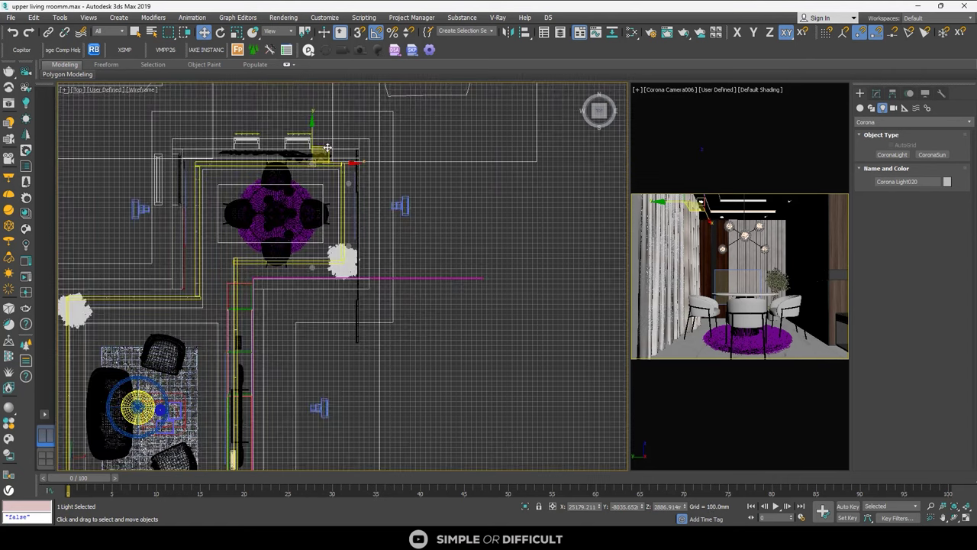
pyautogui.moveTo(329, 149); pyautogui.dragTo(360, 230)
pyautogui.click(489, 311)
pyautogui.scroll(5, 351, 233)
pyautogui.scroll(-3, 252, 297)
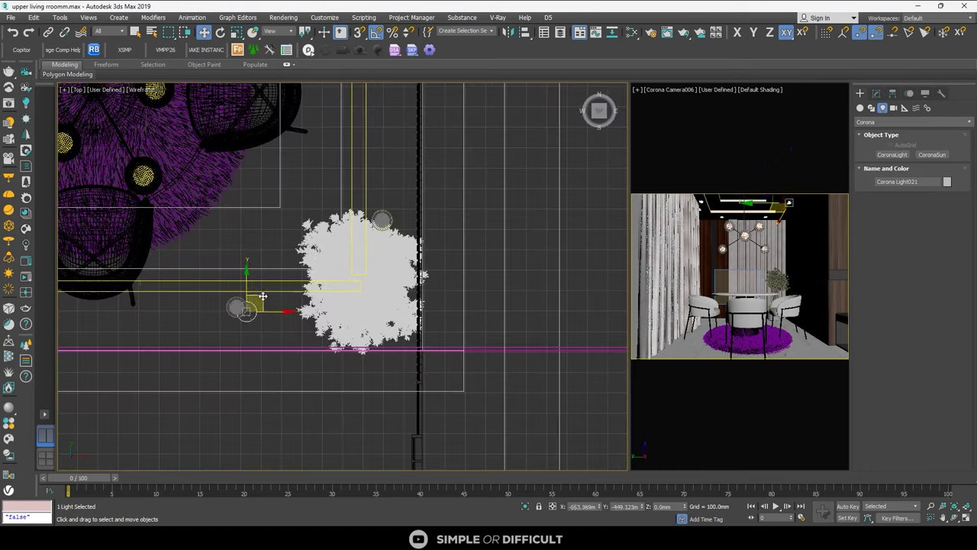
pyautogui.keyDown('shift'); pyautogui.moveTo(252, 299); pyautogui.dragTo(238, 305); pyautogui.keyUp('shift')
pyautogui.click(490, 311)
pyautogui.scroll(5, 256, 294)
pyautogui.scroll(-2, 291, 267)
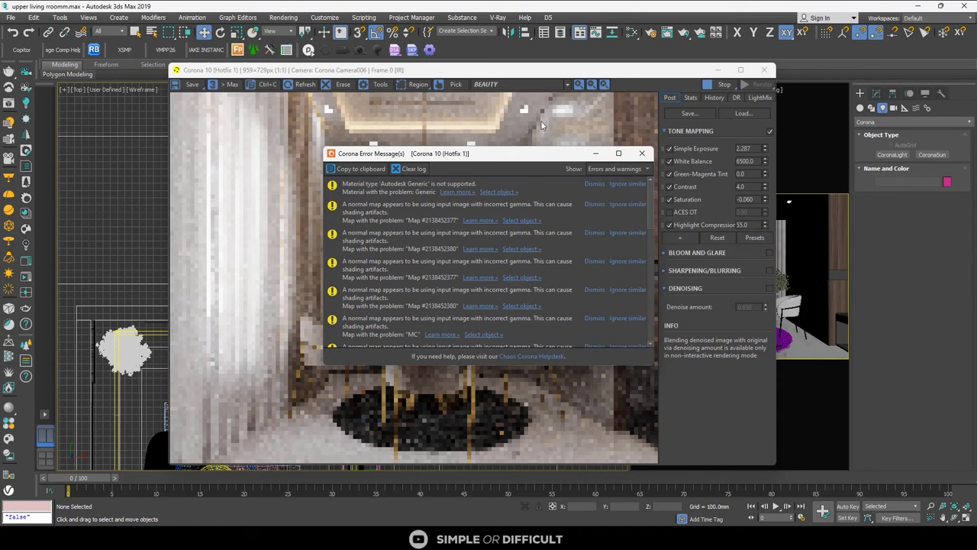
# Bring the Corona interactive render window to the front and move it out of the way
pyautogui.click(541, 122)
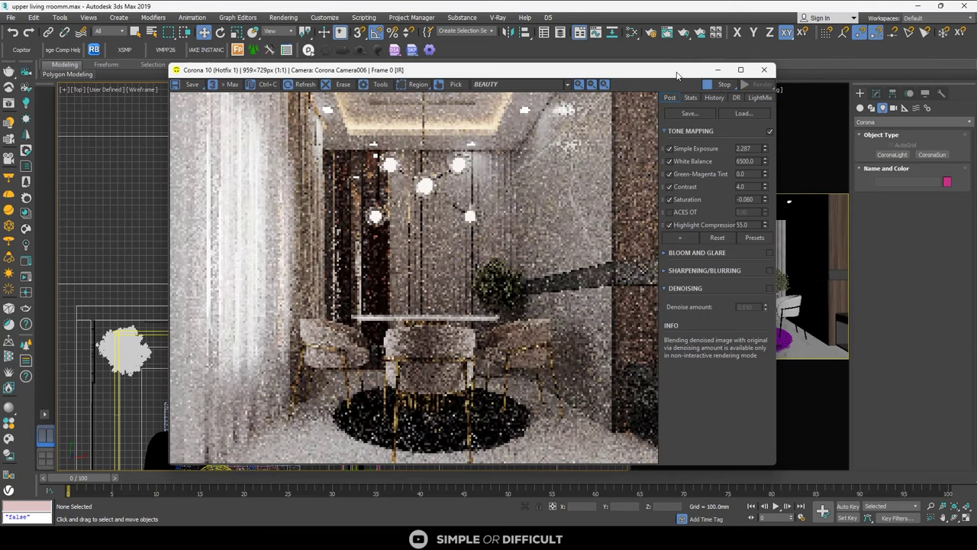
pyautogui.scroll(2, 519, 132)
pyautogui.scroll(-1, 494, 164)
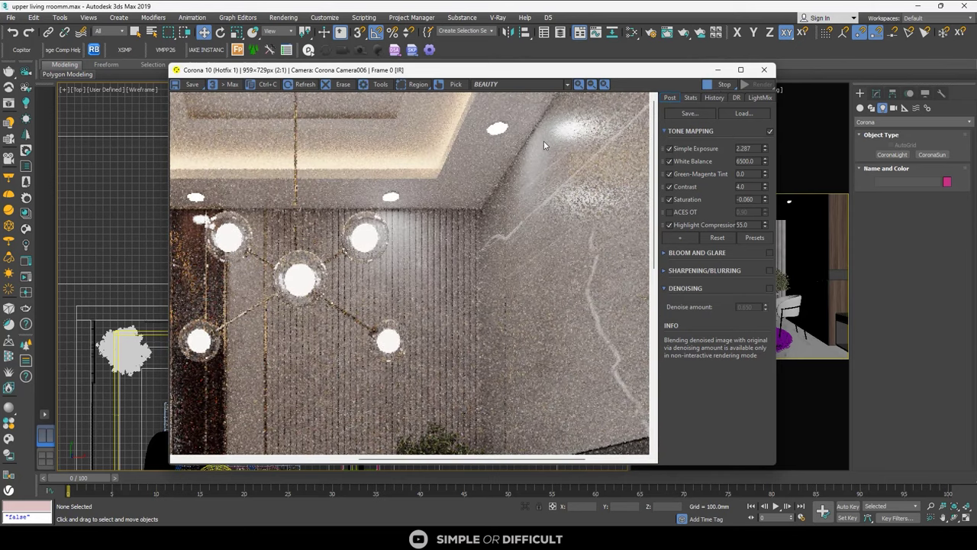
pyautogui.scroll(-1, 547, 143)
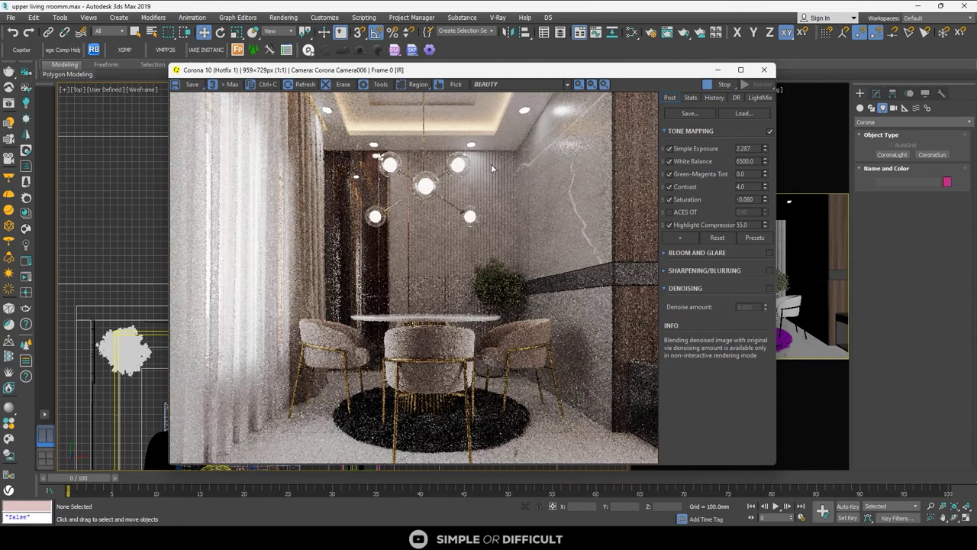
pyautogui.scroll(1, 478, 158)
pyautogui.scroll(-1, 355, 192)
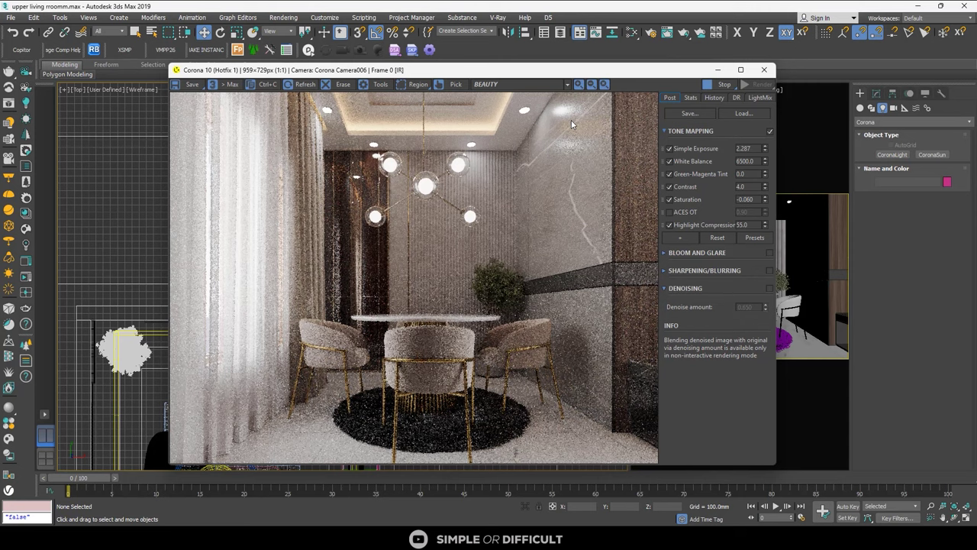
pyautogui.moveTo(640, 71); pyautogui.dragTo(736, 100)
# Select Corona Light020 in the Top view, frame it with Z, and shift the render window further left
pyautogui.scroll(-3, 160, 199)
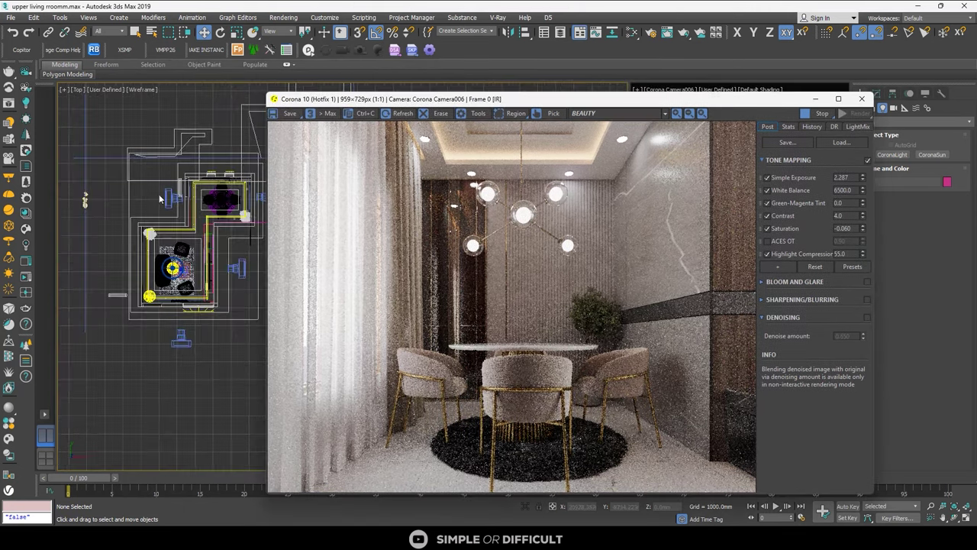
pyautogui.scroll(12, 224, 170)
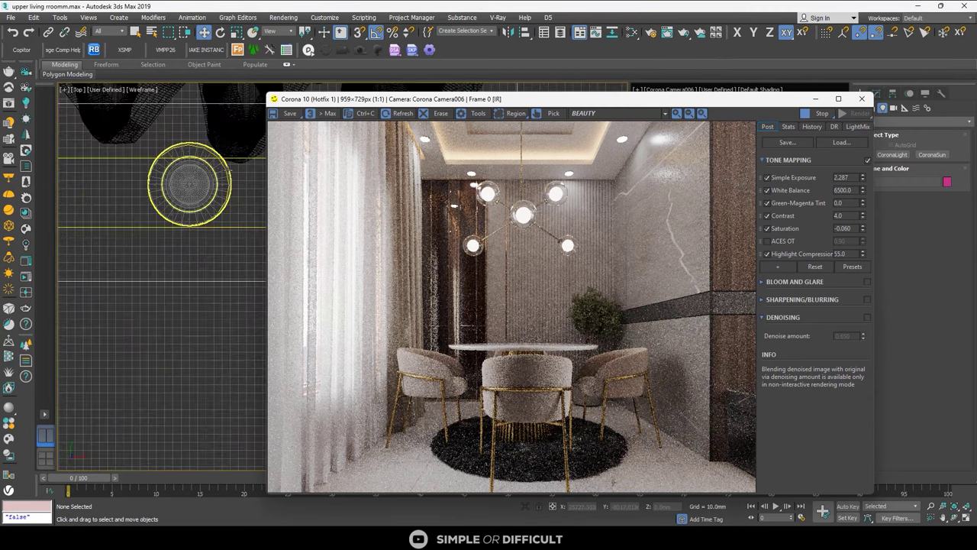
pyautogui.scroll(4, 222, 174)
pyautogui.click(213, 177)
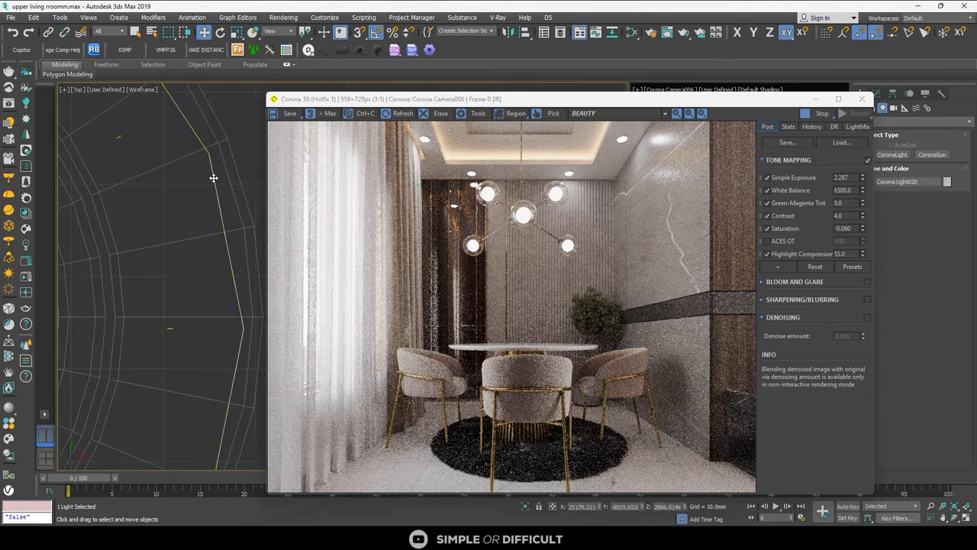
pyautogui.press('z')
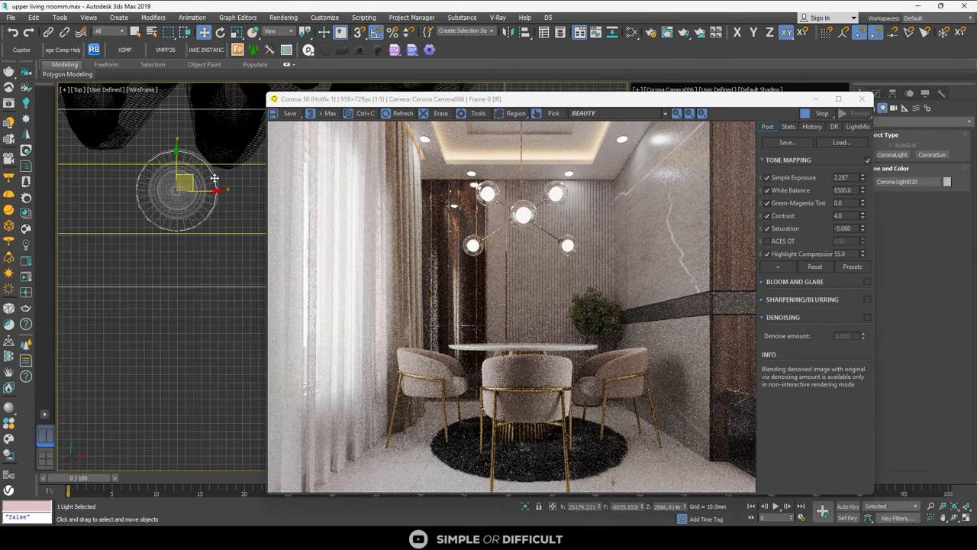
pyautogui.click(595, 100)
pyautogui.moveTo(595, 100); pyautogui.dragTo(384, 100)
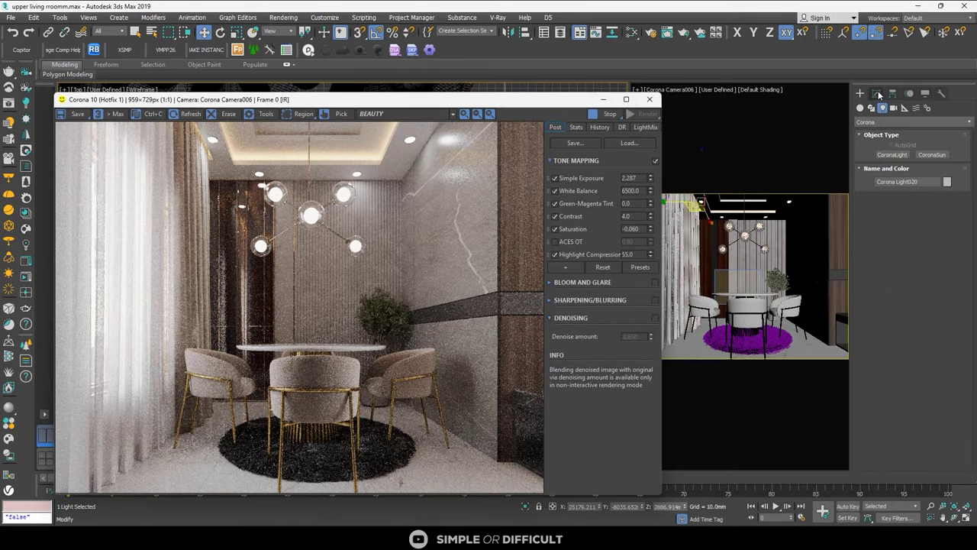
# In the Modify panel, uncheck Visible directly, Visible in reflections and Visible in refractions for Corona Light020
pyautogui.click(876, 94)
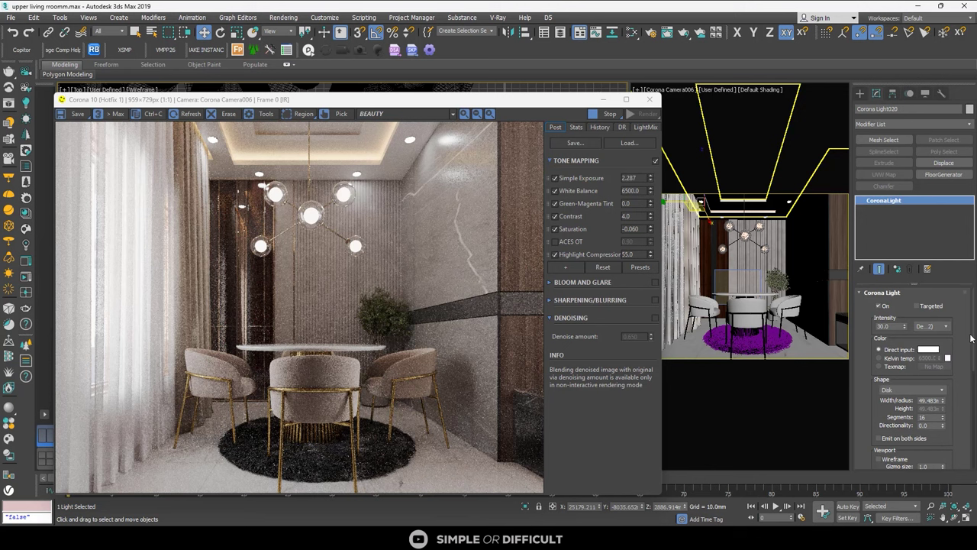
pyautogui.scroll(-4, 971, 338)
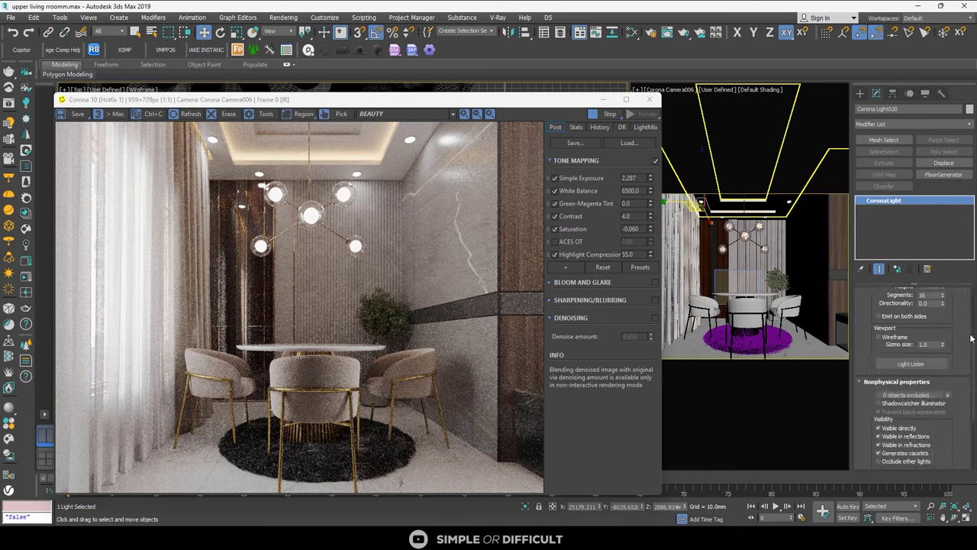
pyautogui.scroll(-4, 971, 339)
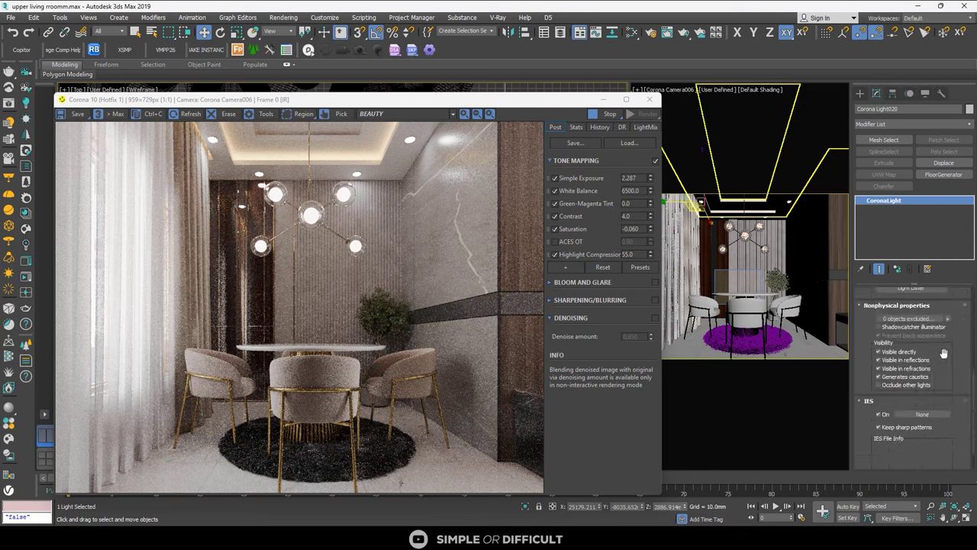
pyautogui.click(913, 352)
pyautogui.click(917, 359)
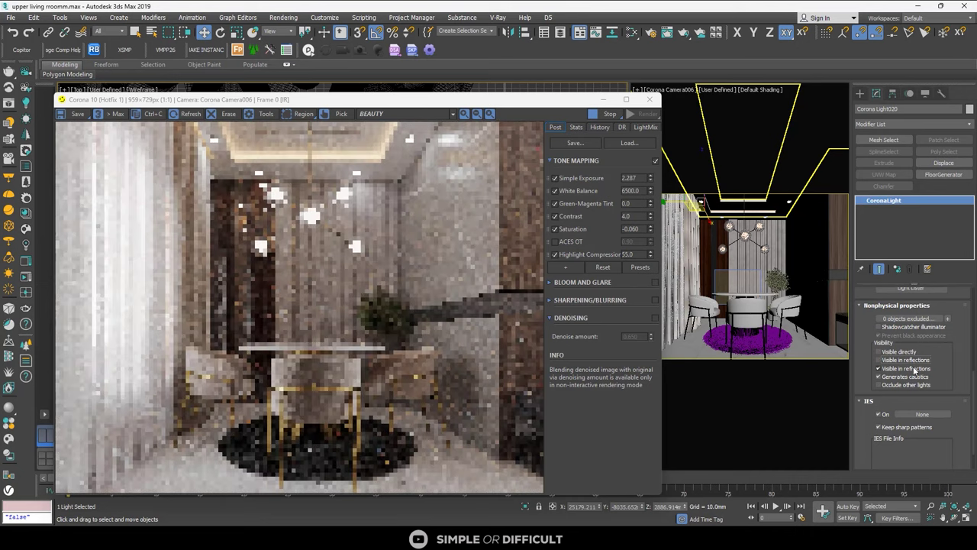
pyautogui.click(878, 368)
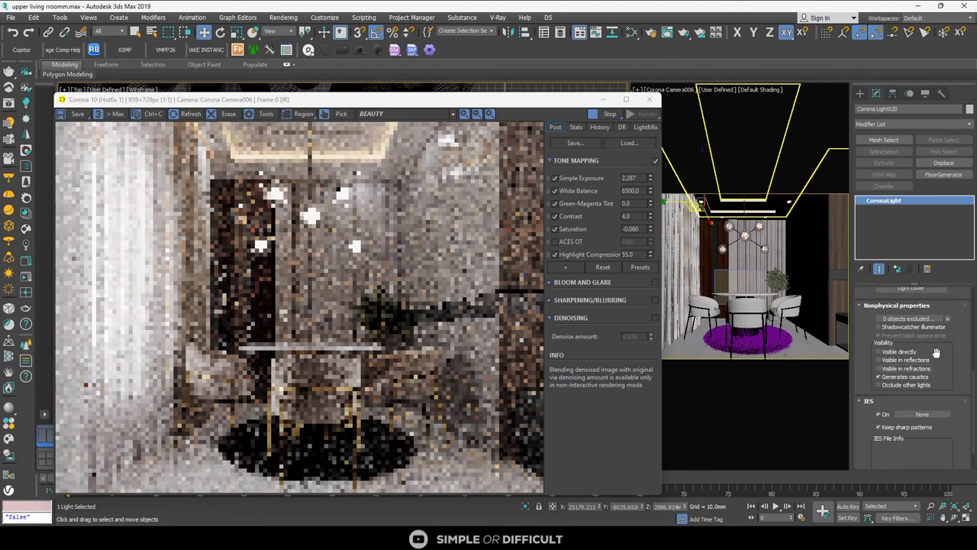
pyautogui.scroll(2, 413, 162)
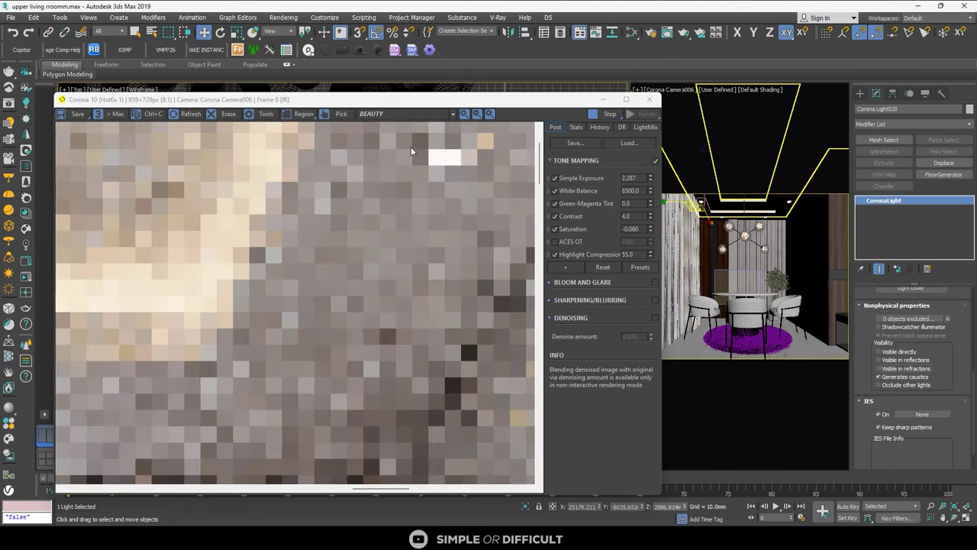
pyautogui.scroll(-2, 395, 175)
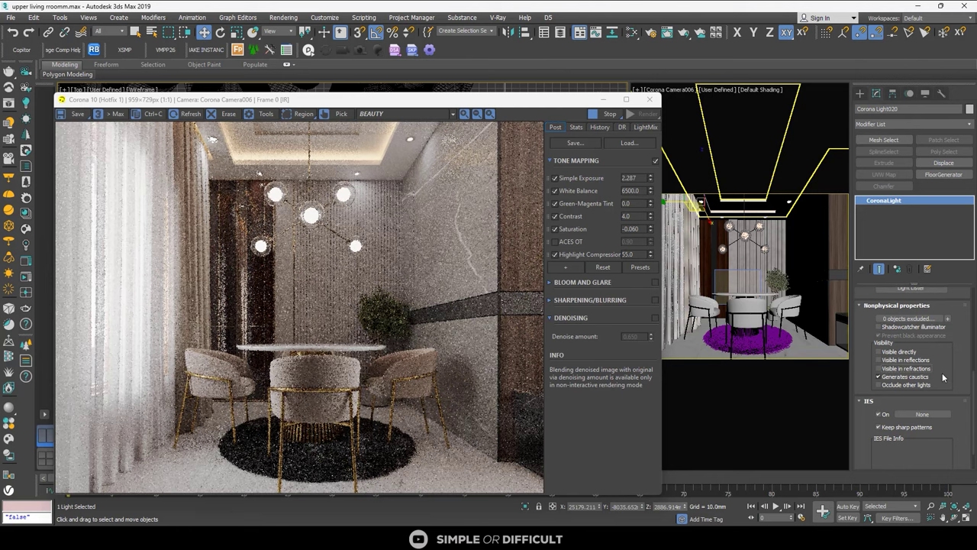
pyautogui.scroll(-1, 945, 361)
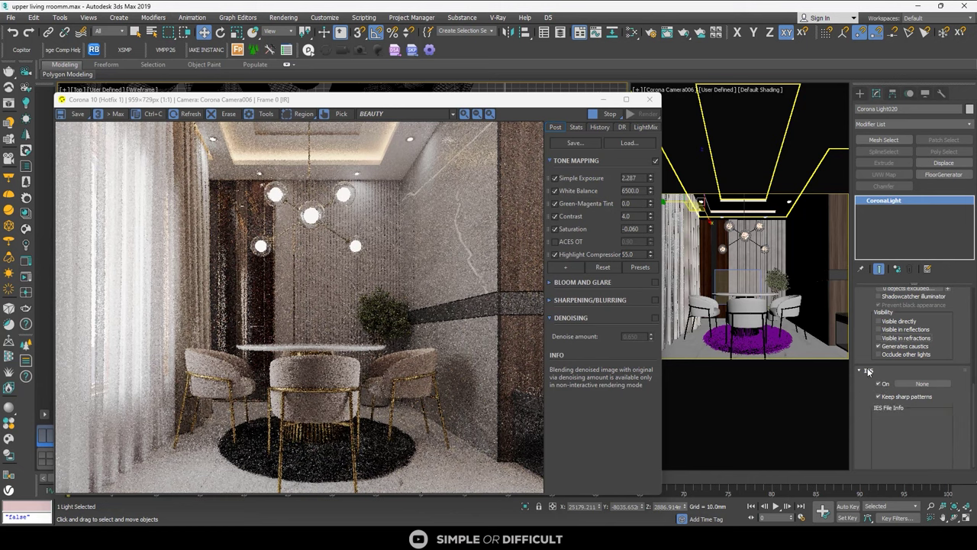
# Load Real-IES_bold.ies as the Corona light's IES profile
pyautogui.click(923, 383)
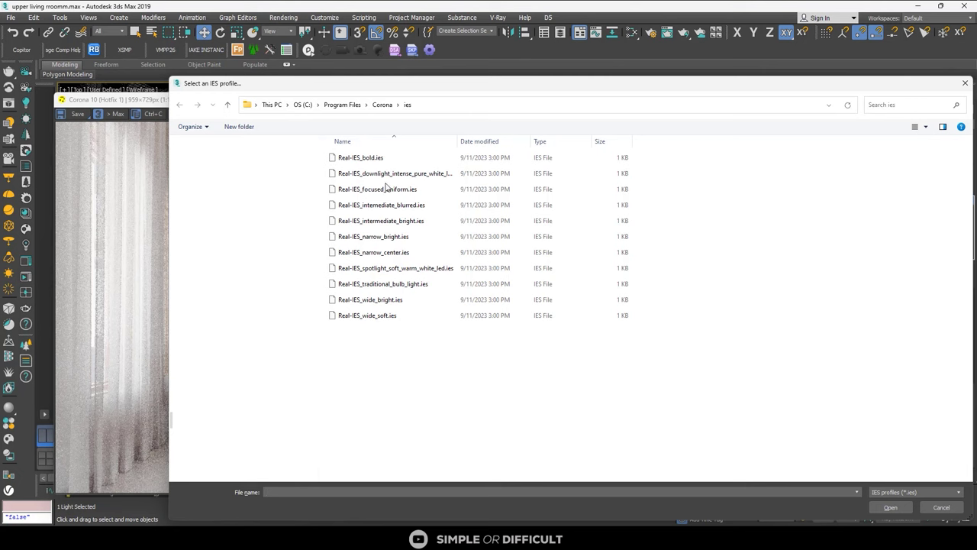
pyautogui.click(389, 159)
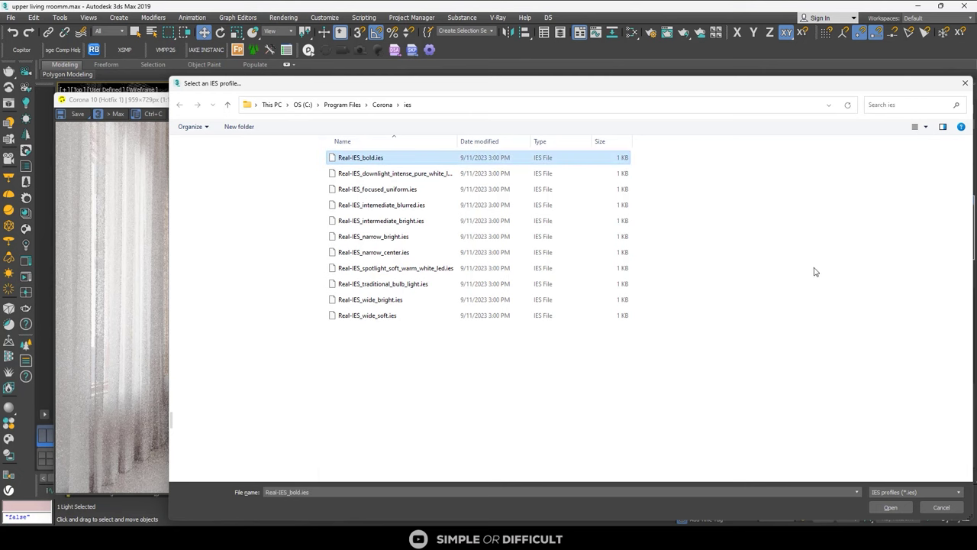
pyautogui.click(892, 507)
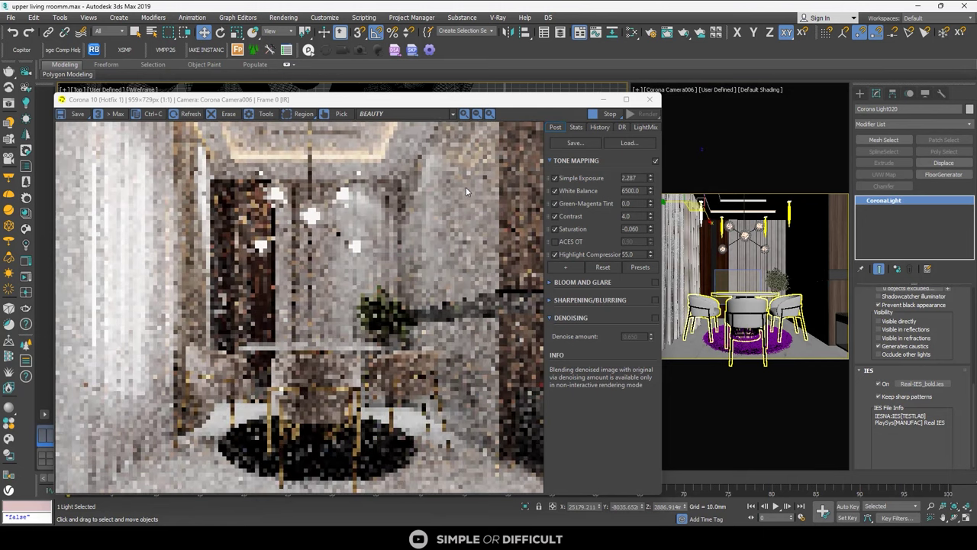
pyautogui.scroll(1, 442, 155)
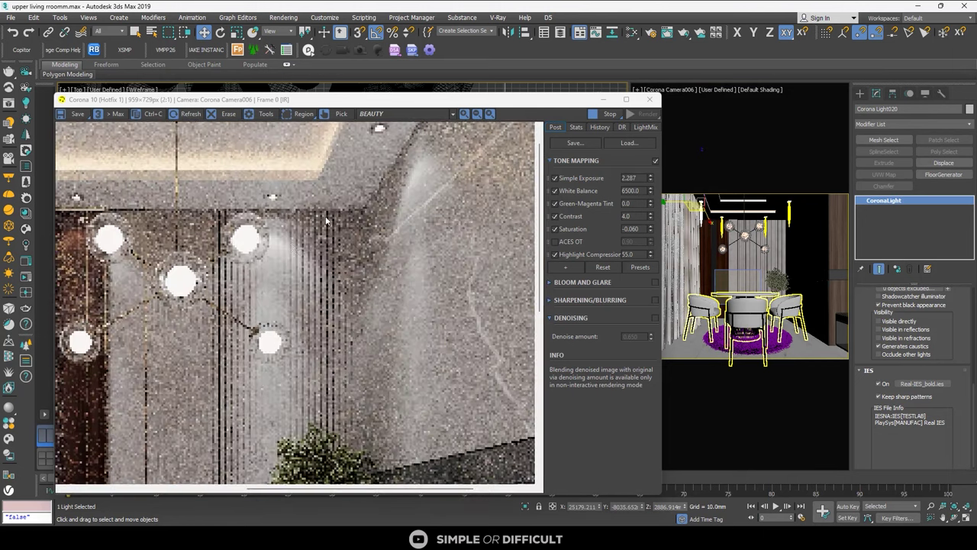
pyautogui.scroll(-1, 277, 246)
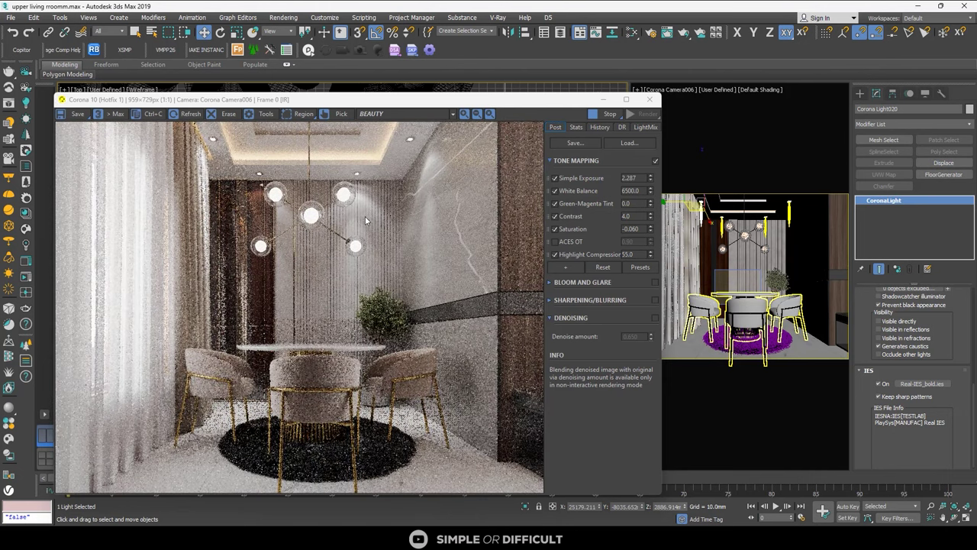
pyautogui.click(626, 101)
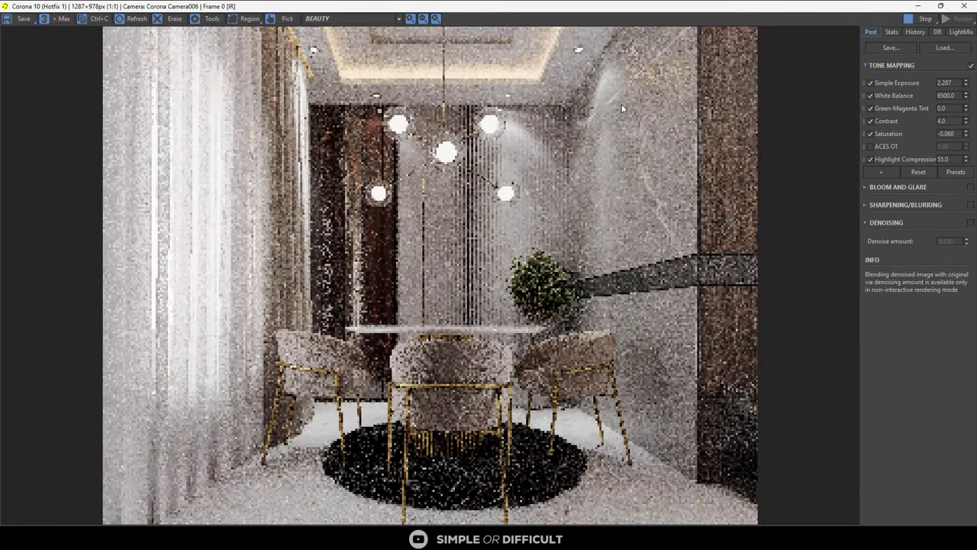
pyautogui.scroll(1, 610, 61)
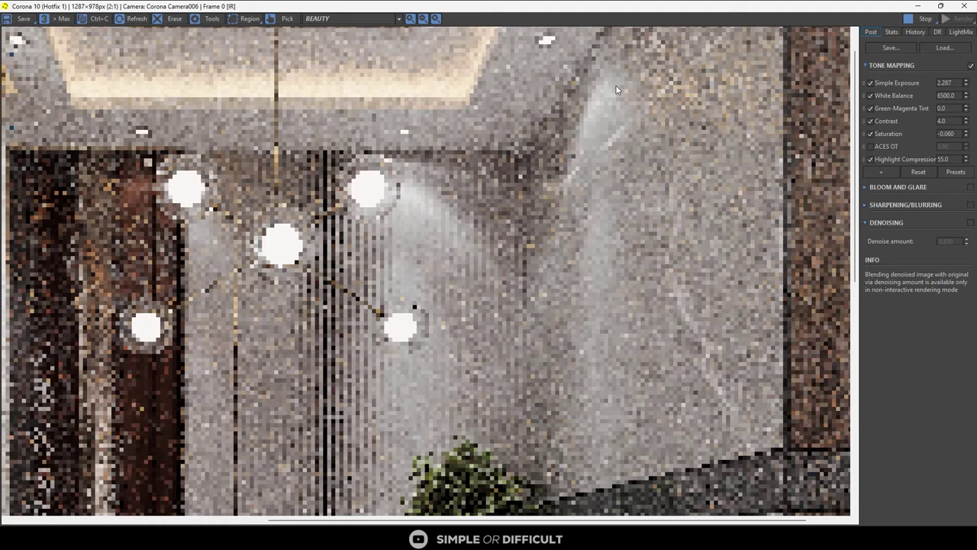
pyautogui.scroll(-1, 615, 98)
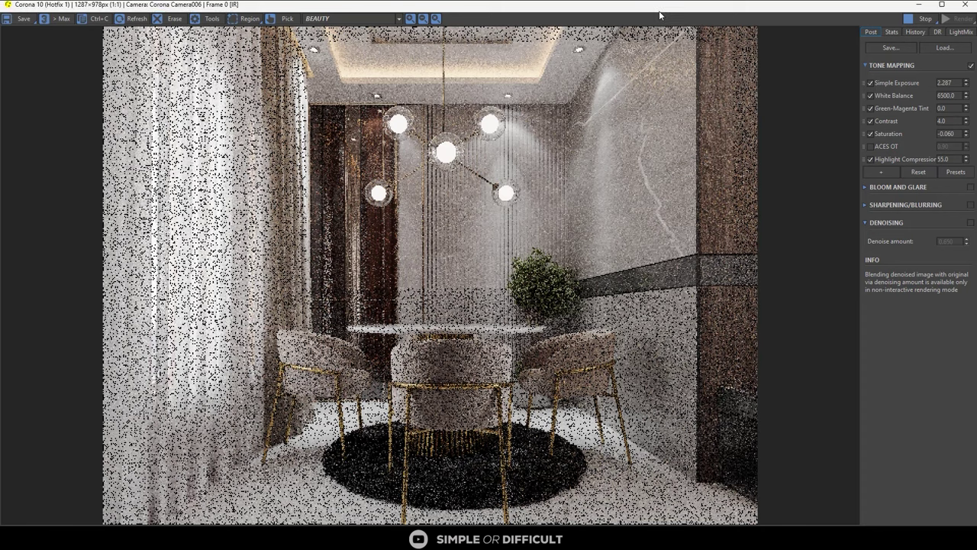
pyautogui.moveTo(468, 6); pyautogui.dragTo(433, 58)
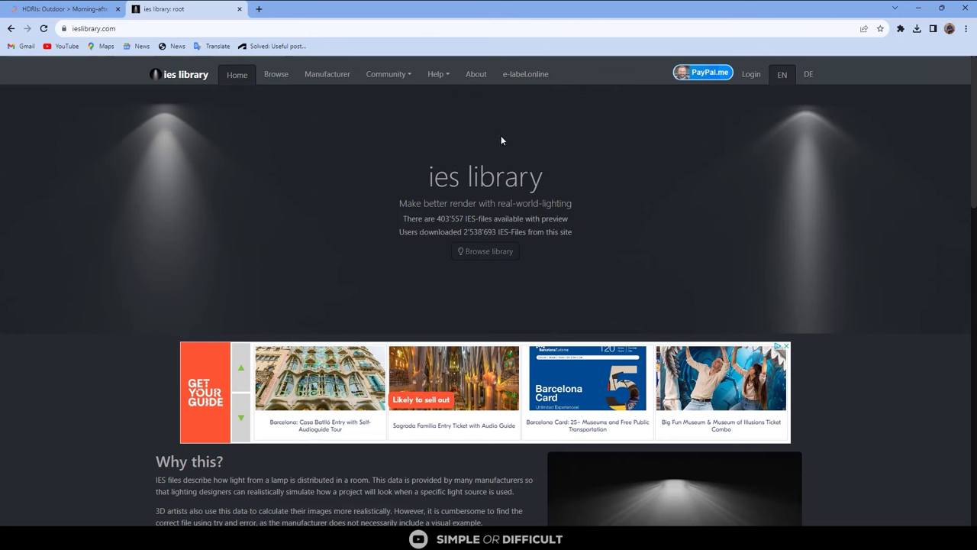
# Open the IES Library browser and load more profiles to find the BEGA listing
pyautogui.click(492, 254)
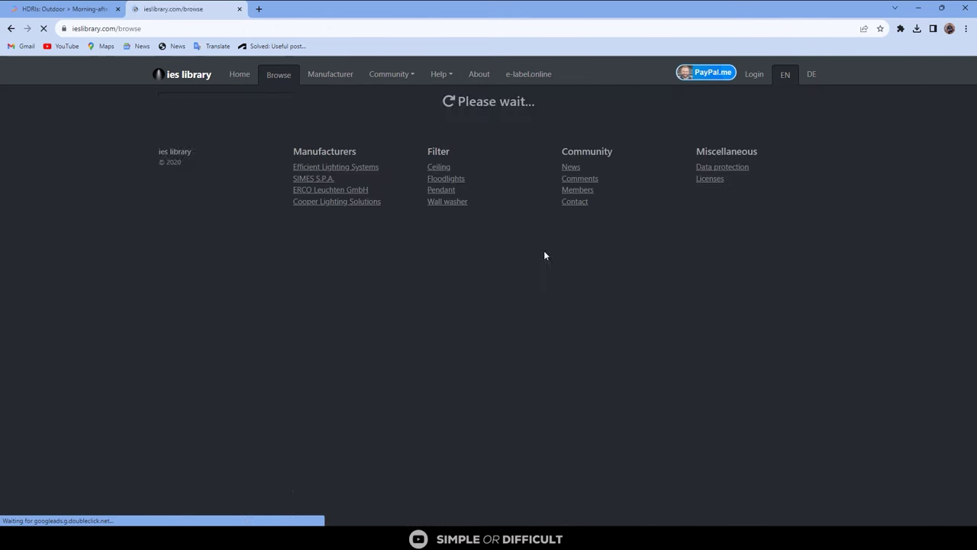
pyautogui.scroll(-10, 320, 266)
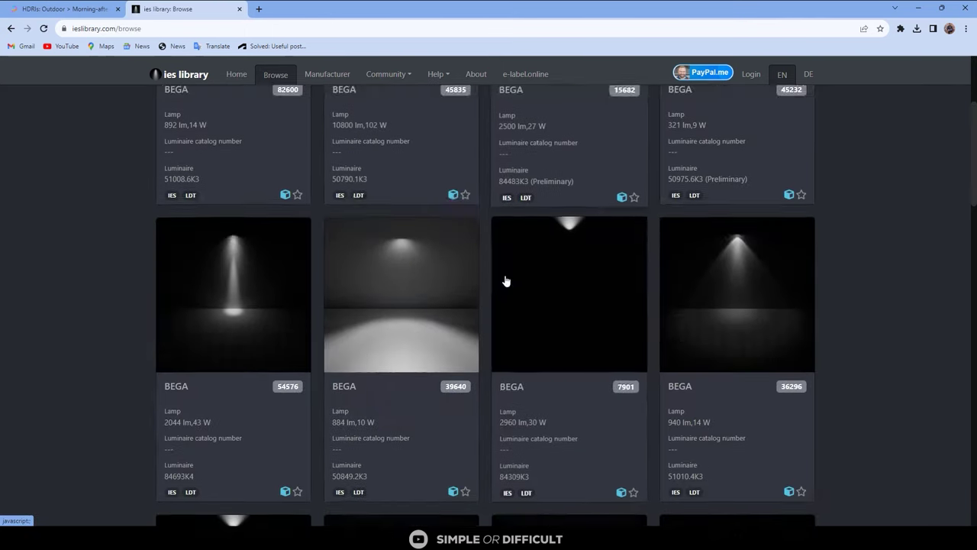
pyautogui.scroll(-8, 441, 297)
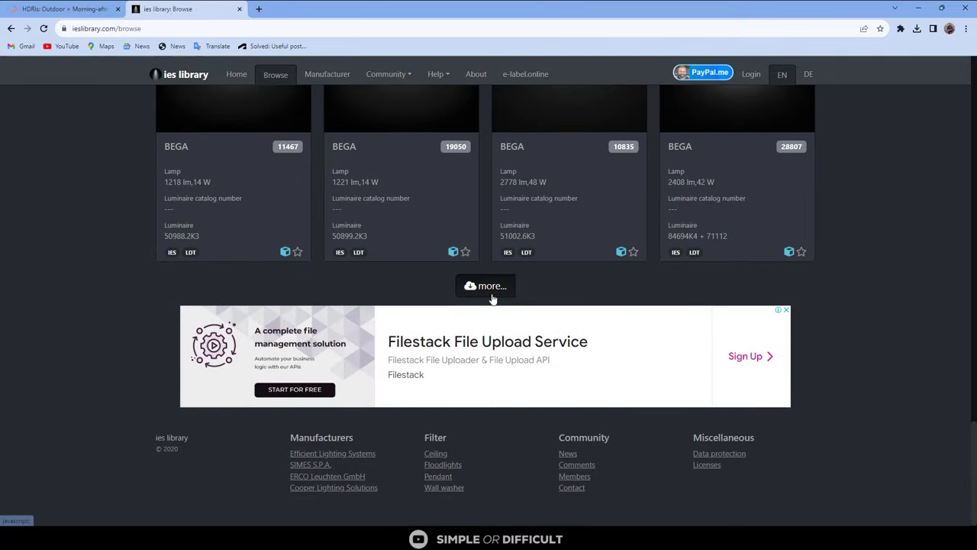
pyautogui.click(489, 289)
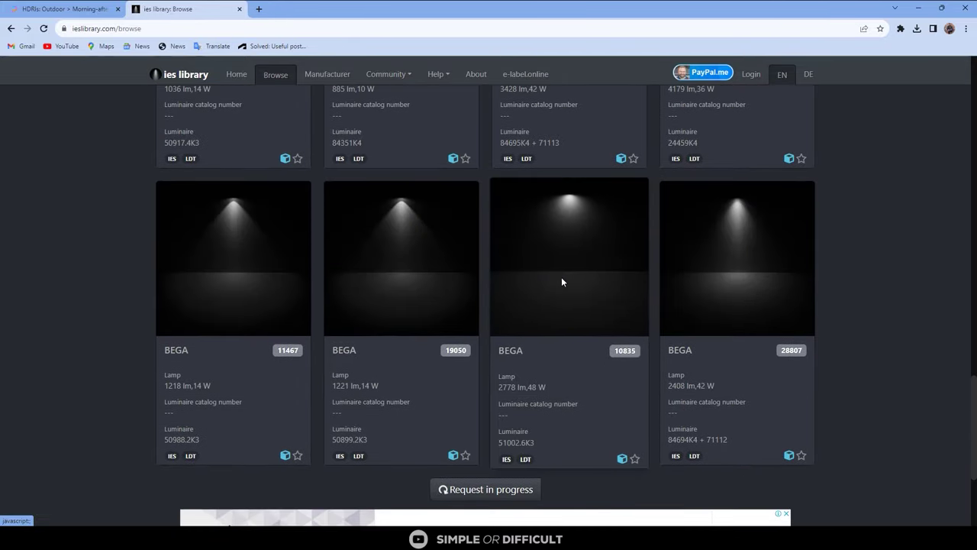
pyautogui.scroll(2, 561, 281)
pyautogui.scroll(4, 715, 376)
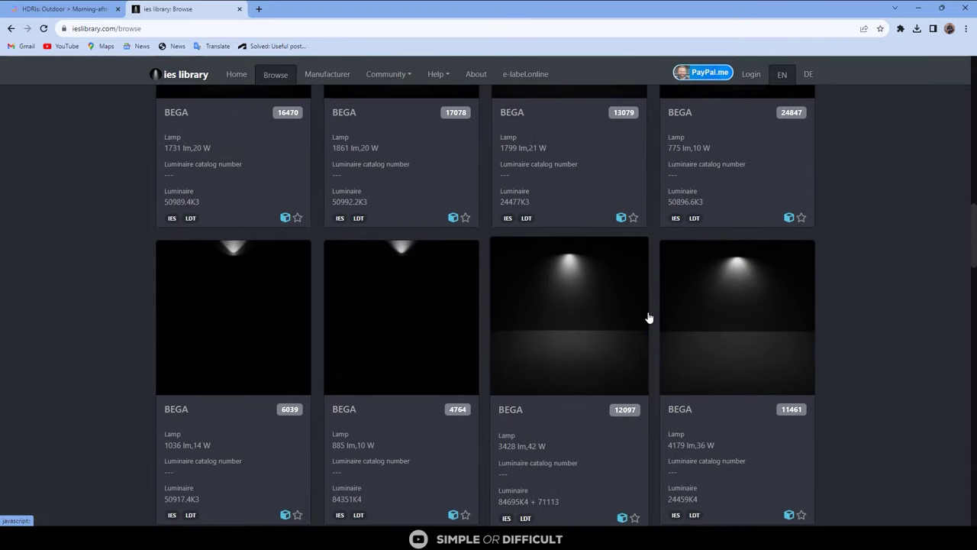
pyautogui.scroll(5, 602, 306)
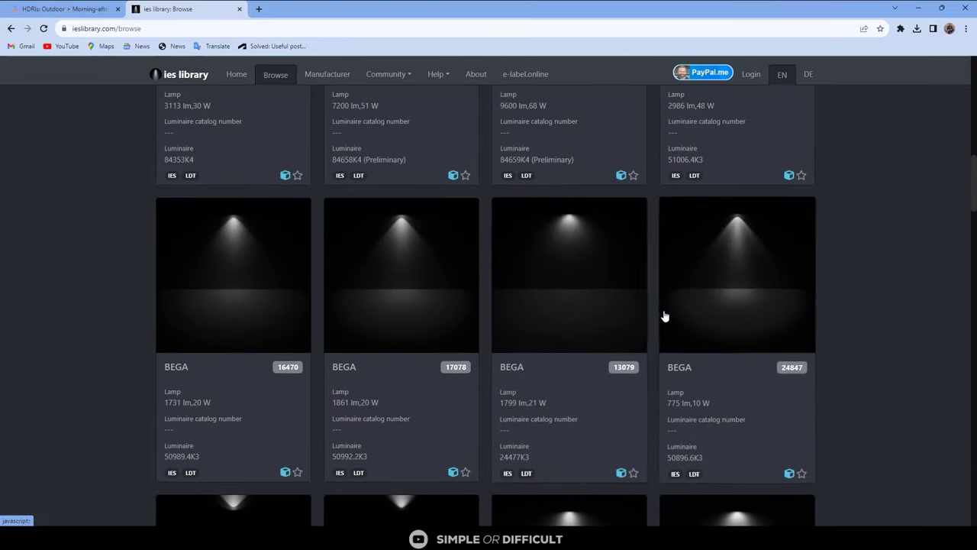
# Download the BEGA 24847 IES profile (775 lm, 10 W) and minimize Chrome
pyautogui.click(756, 291)
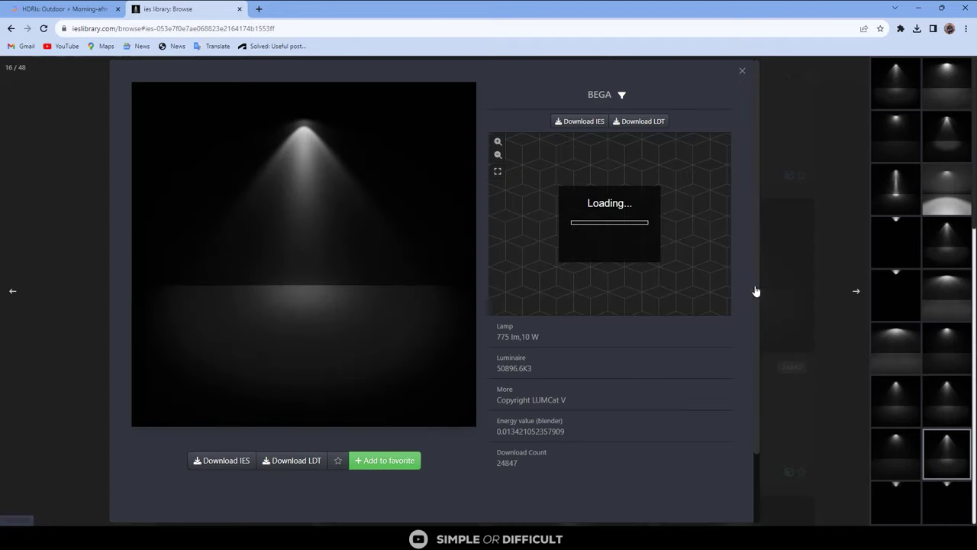
pyautogui.click(582, 122)
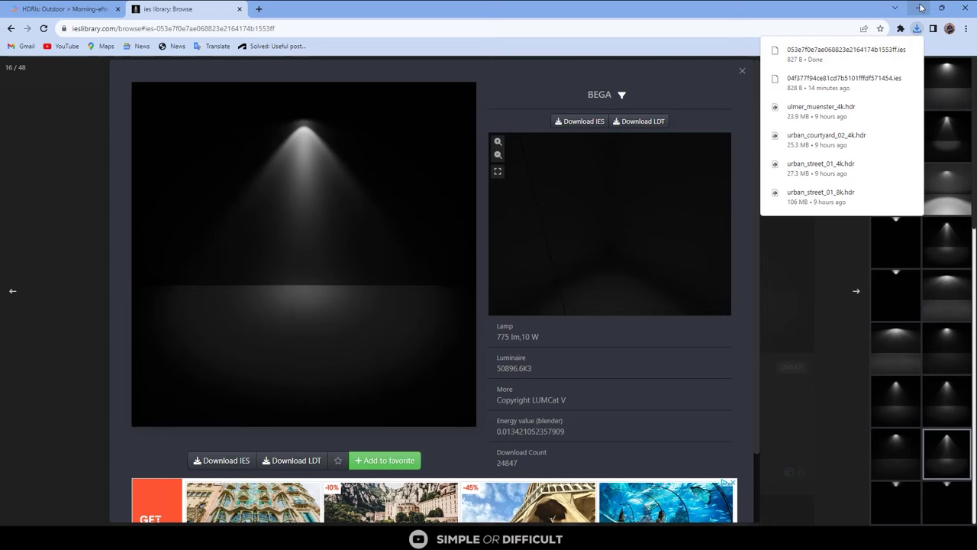
pyautogui.click(919, 9)
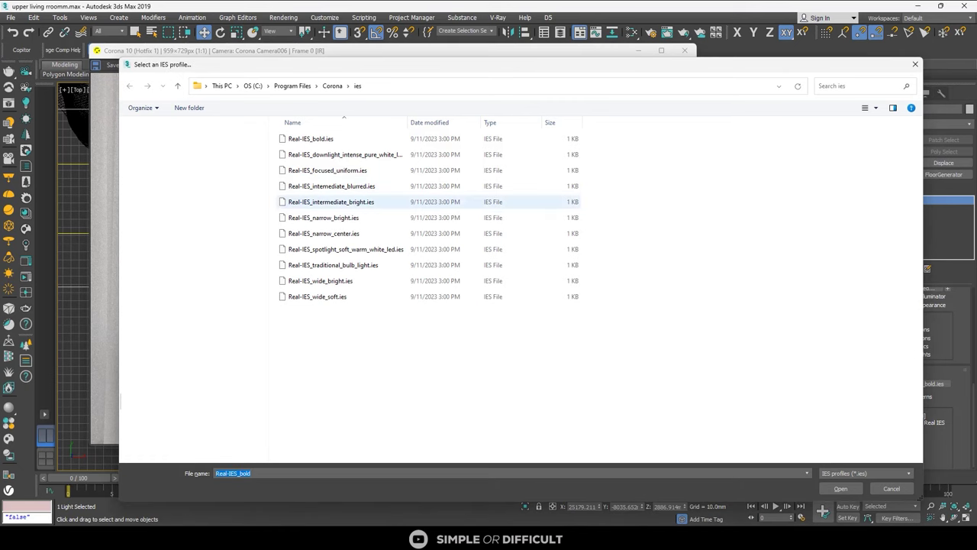
# Pick the downloaded BEGA .ies file from the Downloads folder and load it onto the Corona light
pyautogui.click(134, 187)
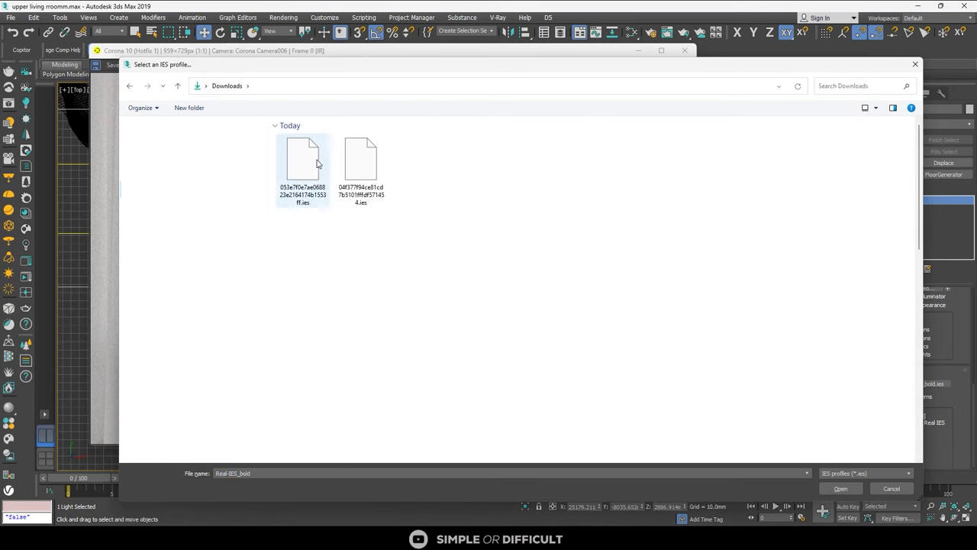
pyautogui.click(311, 167)
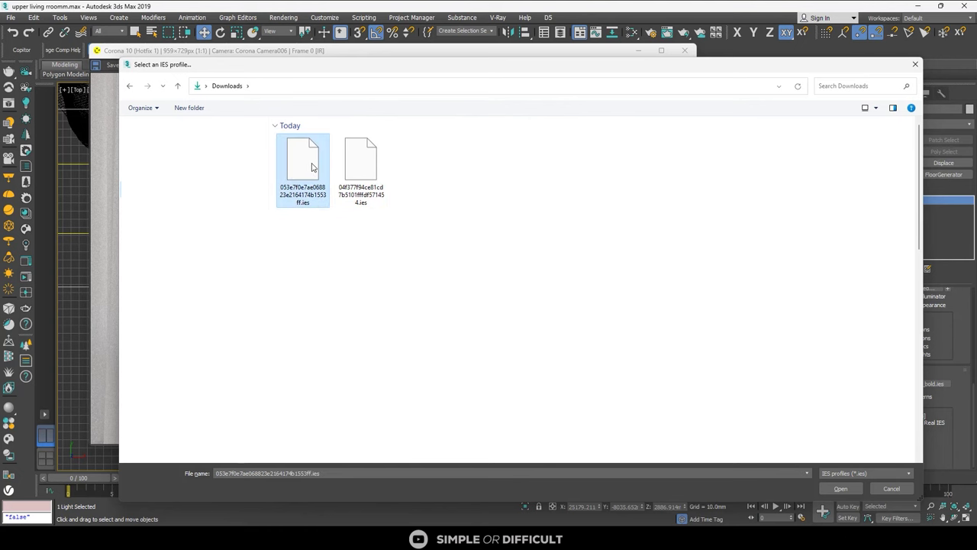
pyautogui.click(840, 487)
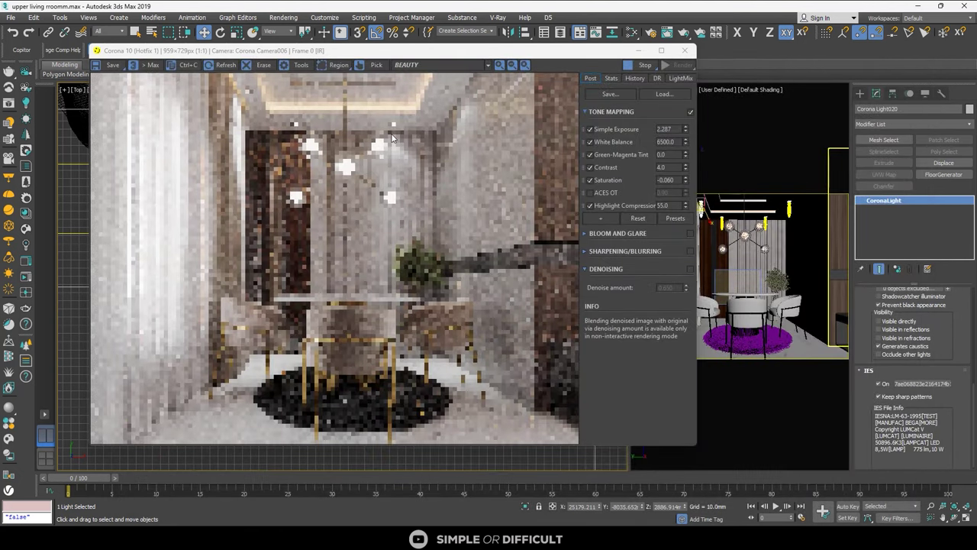
pyautogui.scroll(2, 470, 134)
pyautogui.scroll(-2, 447, 143)
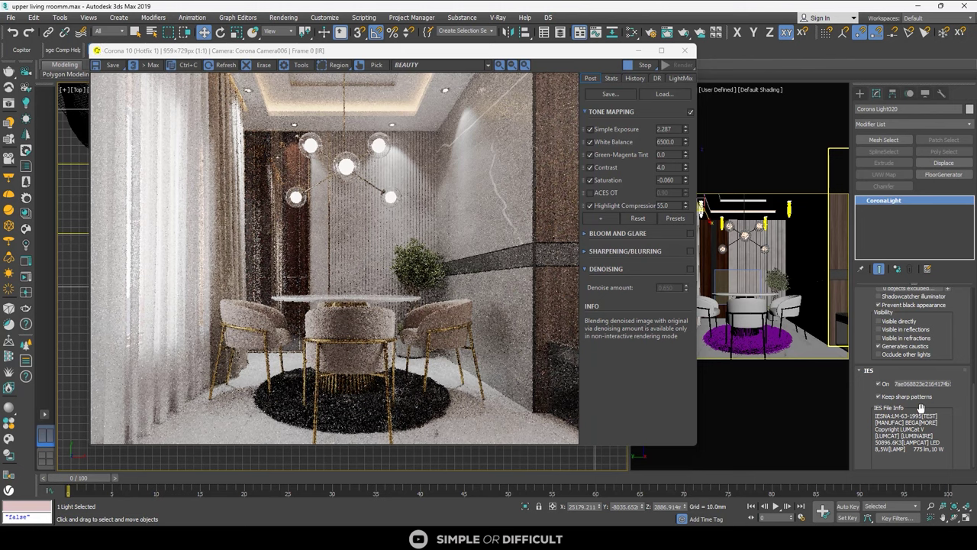
pyautogui.click(878, 396)
pyautogui.scroll(1, 429, 139)
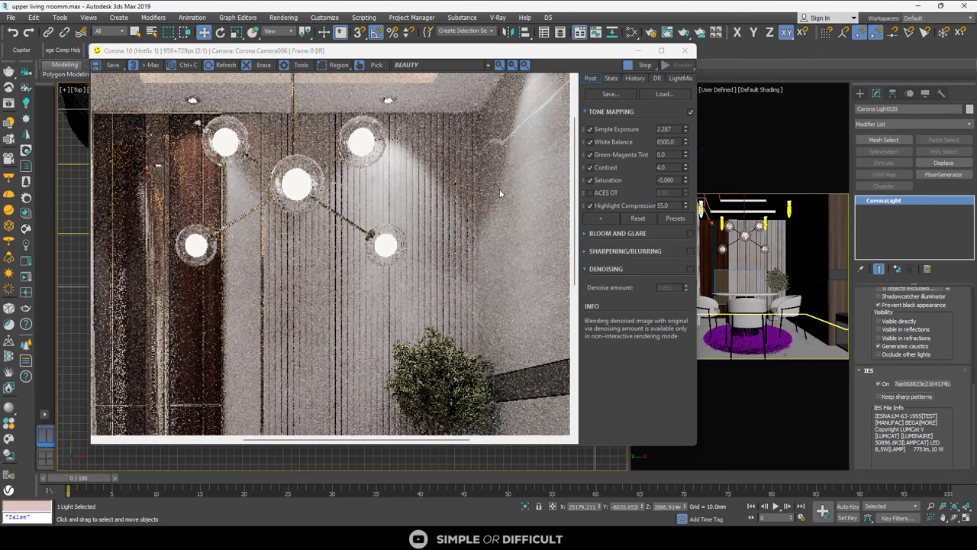
pyautogui.click(879, 397)
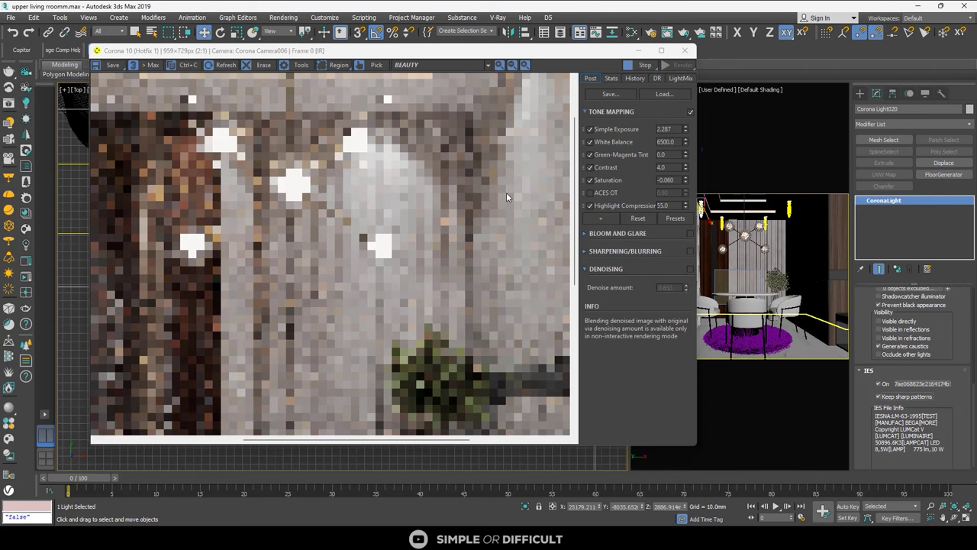
pyautogui.scroll(-1, 506, 197)
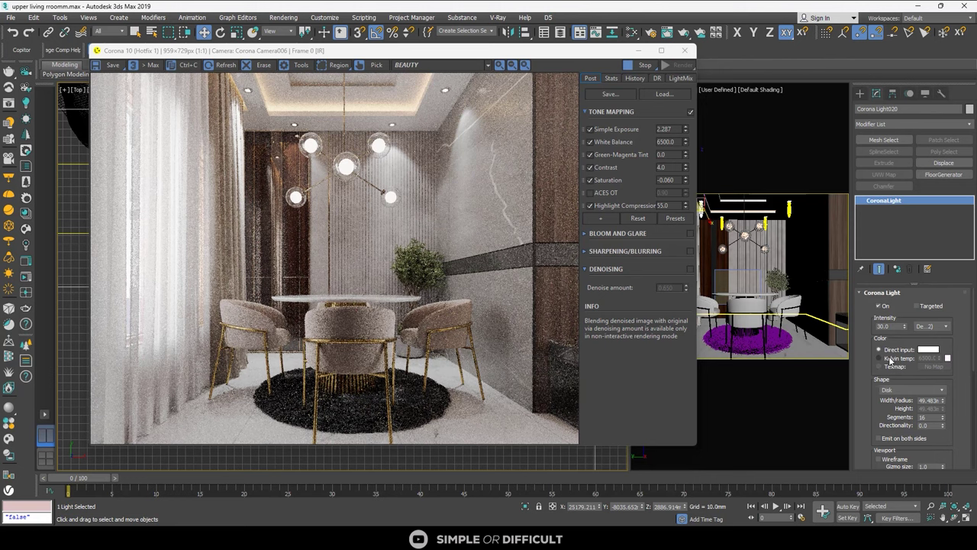
# Switch the light colour to Kelvin temp, set 3200 K, then return it to Direct input
pyautogui.click(893, 361)
pyautogui.doubleClick(936, 358)
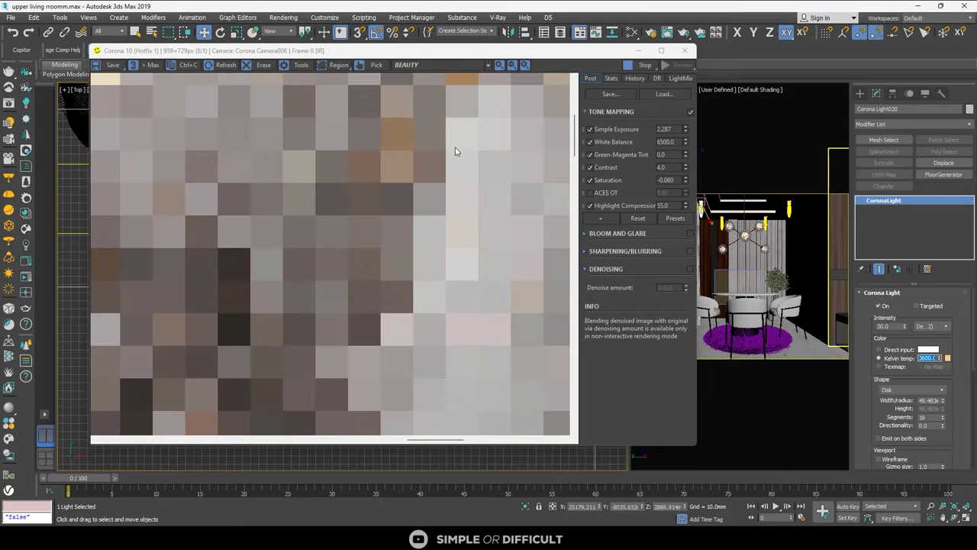
pyautogui.scroll(1, 479, 118)
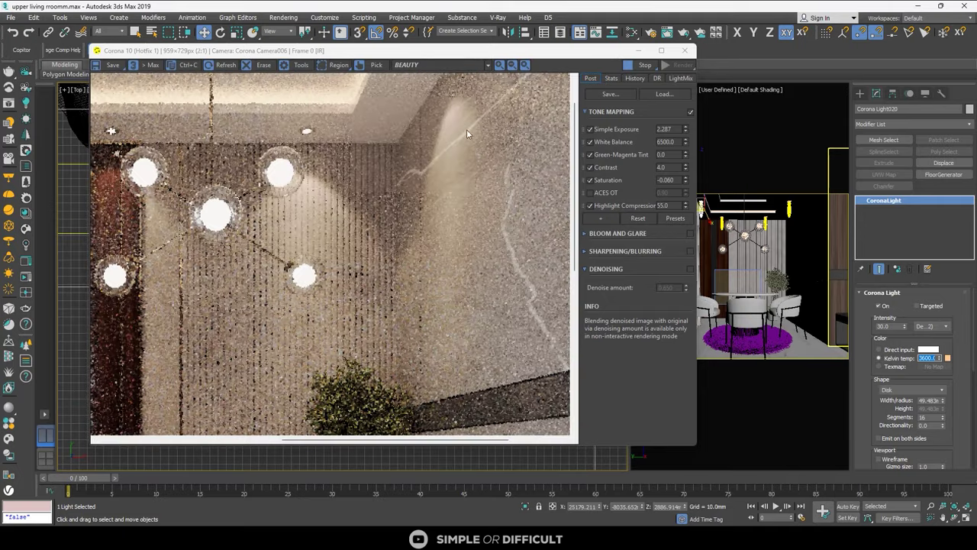
pyautogui.write('3200')
pyautogui.press('Return')
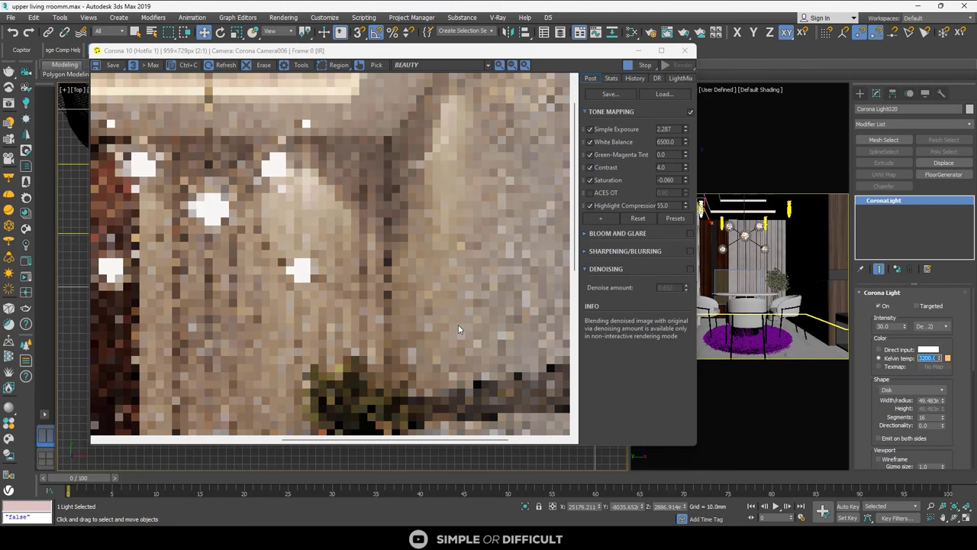
pyautogui.scroll(-1, 469, 324)
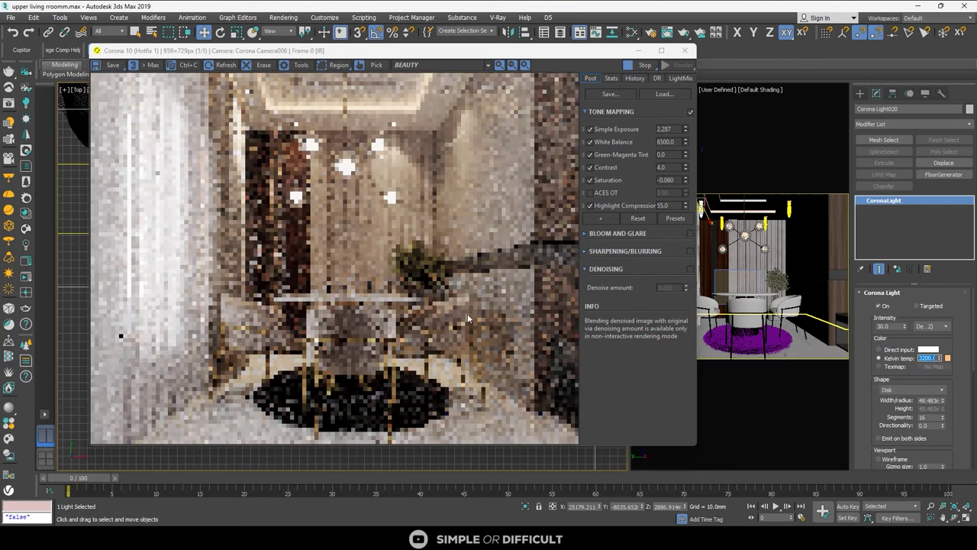
pyautogui.scroll(2, 485, 133)
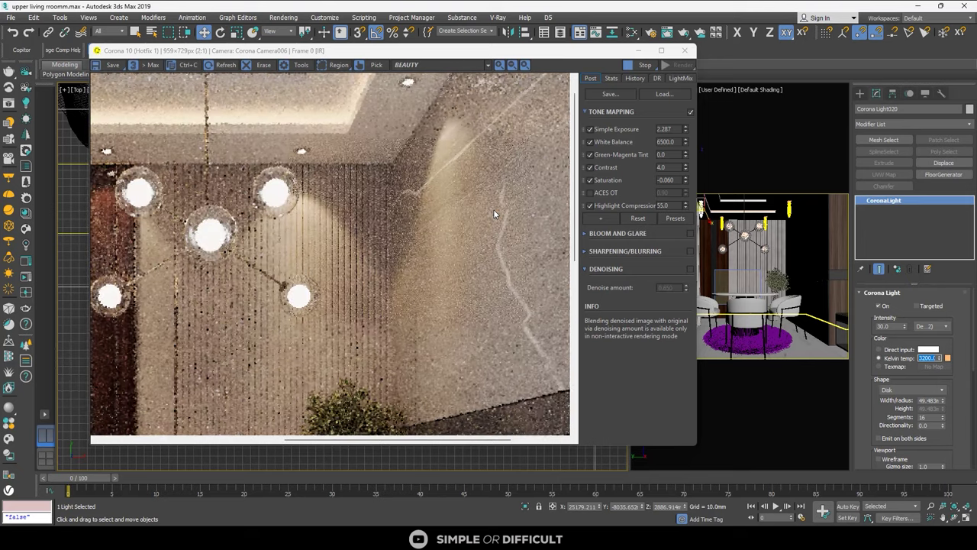
pyautogui.click(879, 350)
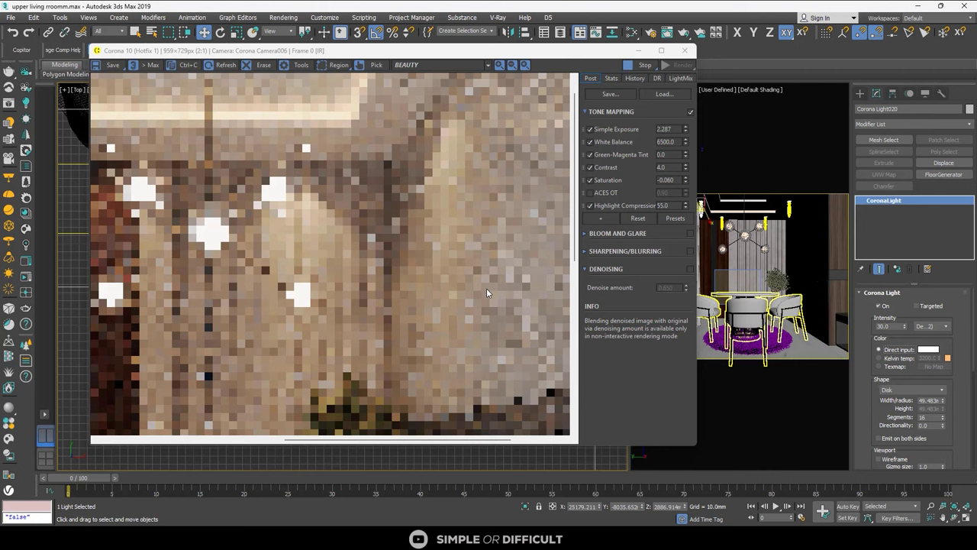
pyautogui.scroll(-1, 444, 280)
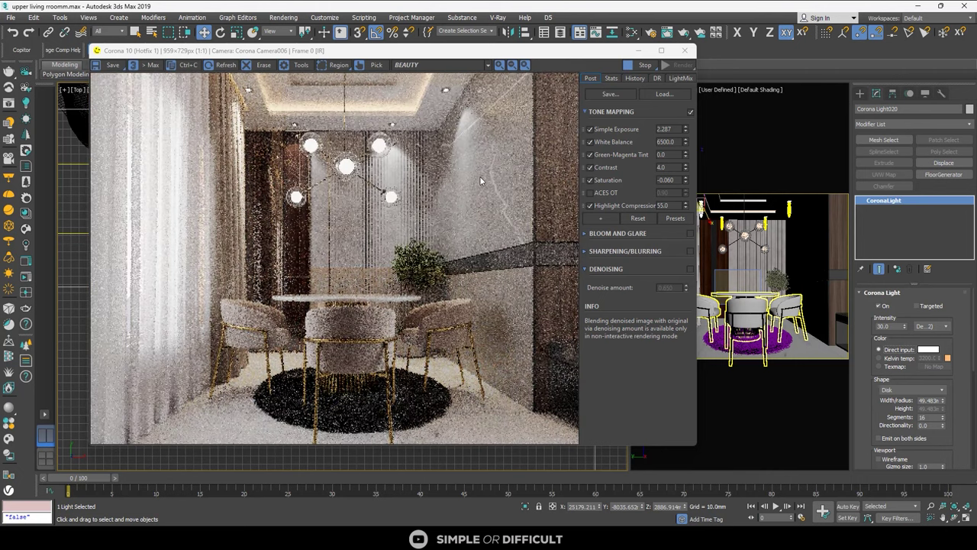
# Change the Corona light intensity from 30 to 15 and review the refreshed dimmer interactive render
pyautogui.doubleClick(890, 325)
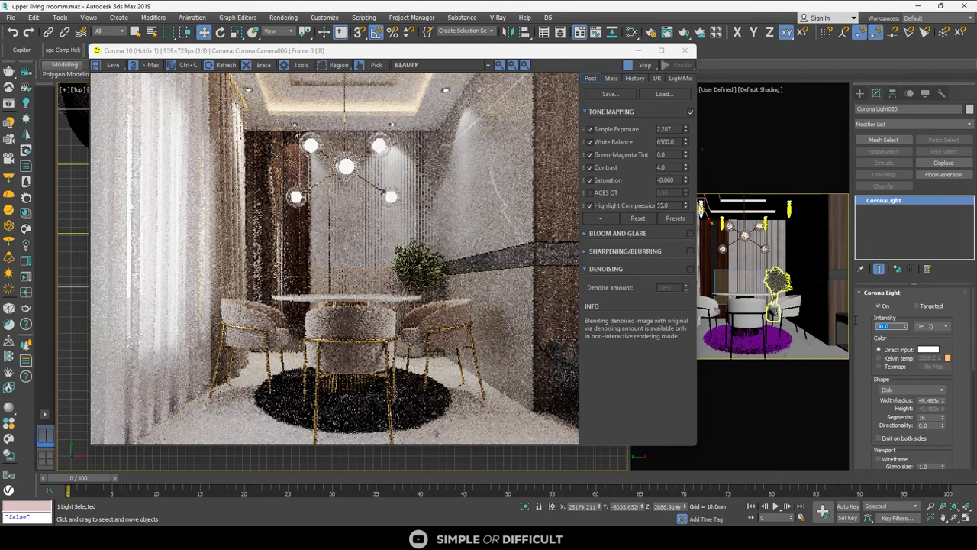
pyautogui.write('15')
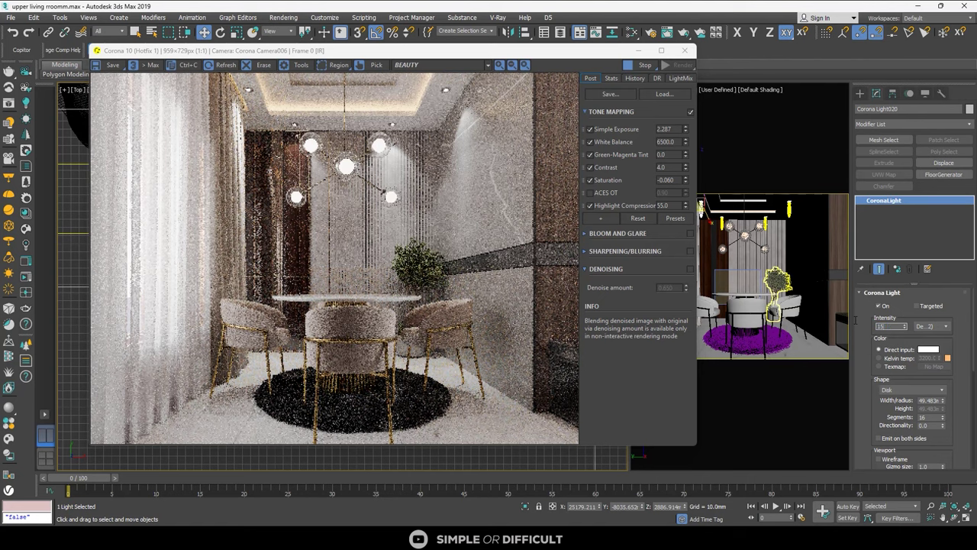
pyautogui.press('Return')
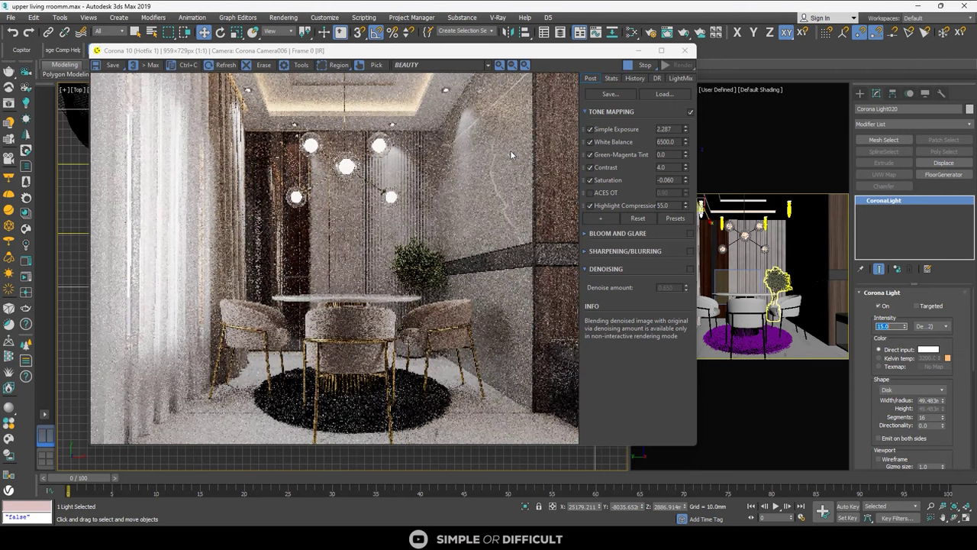
pyautogui.scroll(2, 411, 116)
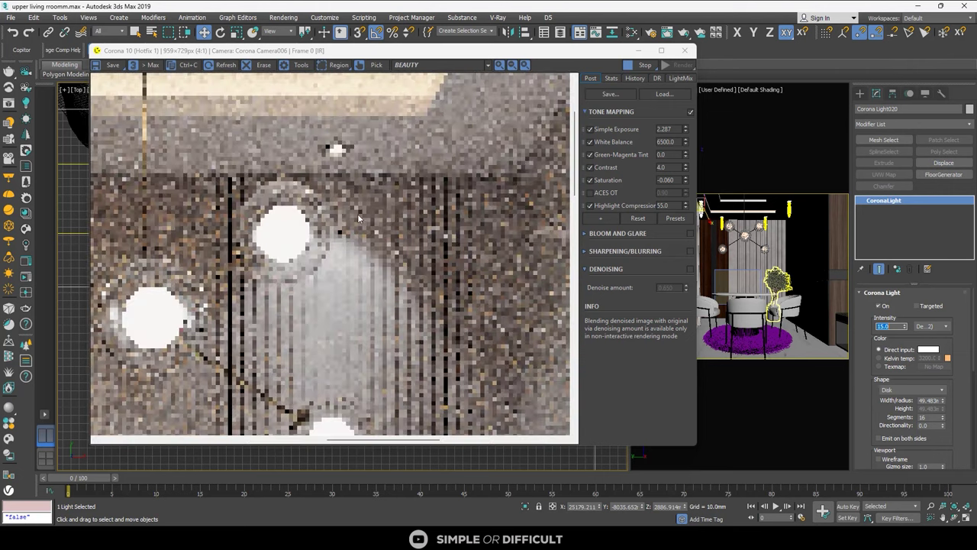
pyautogui.scroll(-1, 352, 216)
pyautogui.scroll(-1, 352, 217)
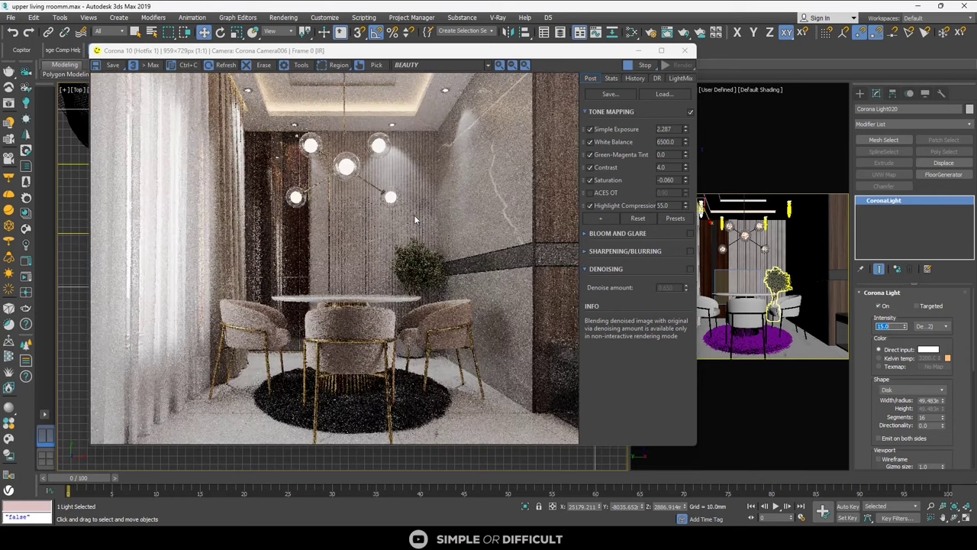
pyautogui.scroll(-5, 968, 443)
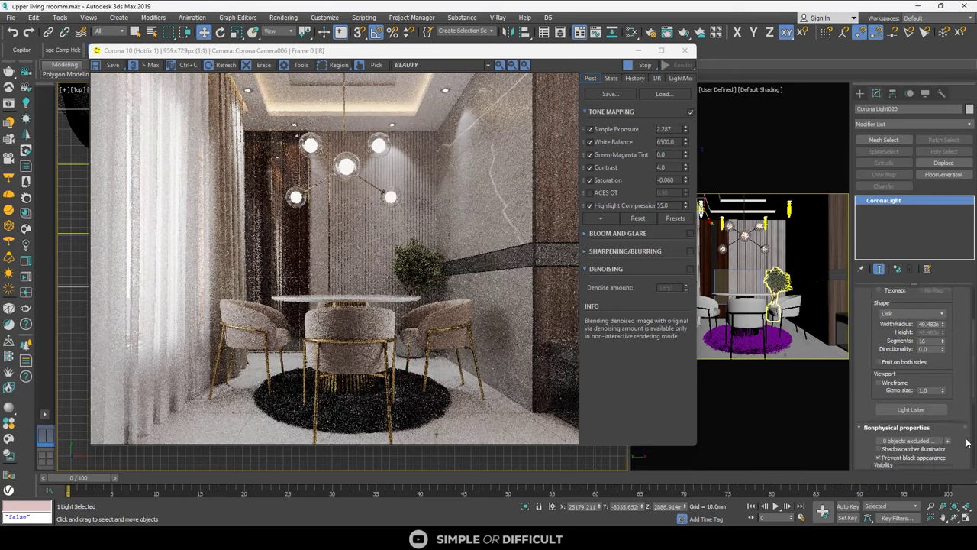